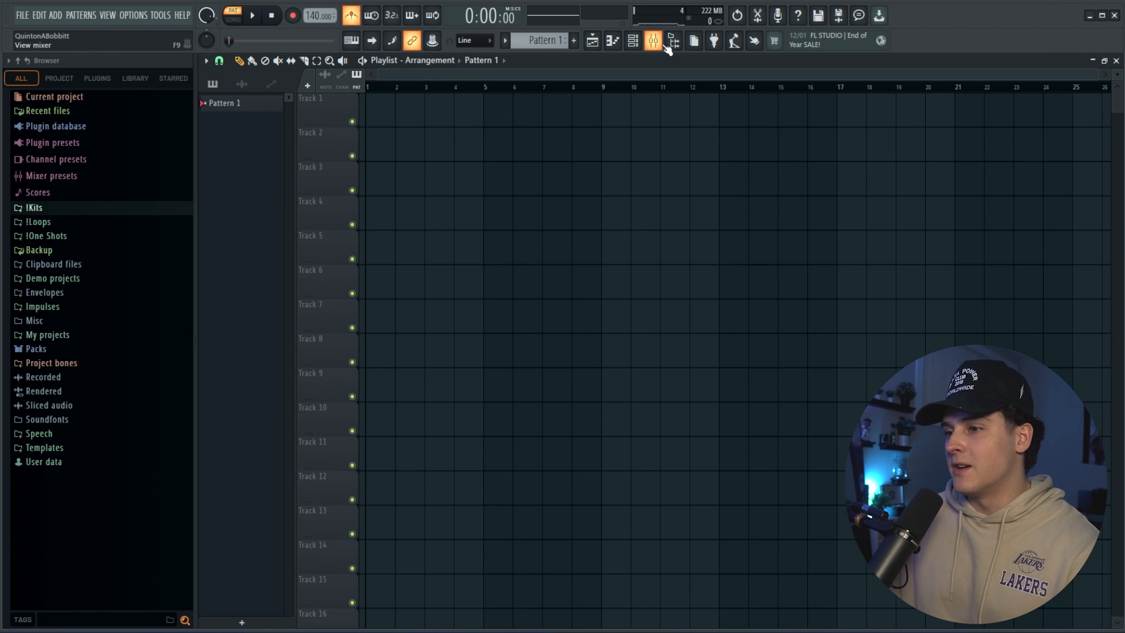
Rename playlist Track 1 as BEAT and colour it red.
double_click(331, 105)
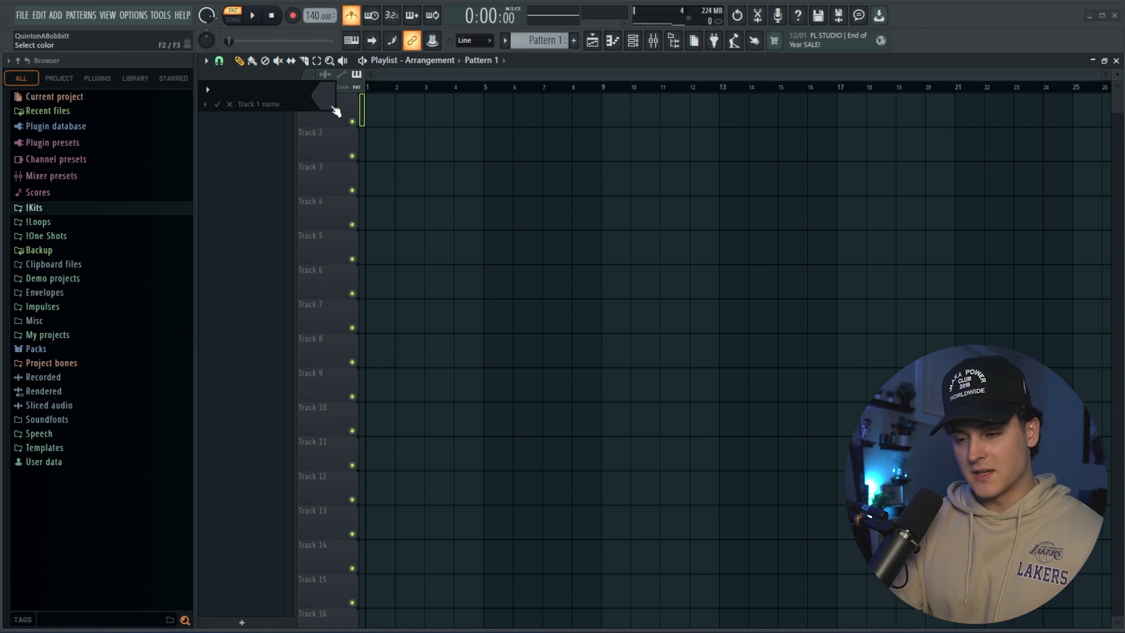
type("BEAT")
left_click(317, 100)
left_click(428, 158)
left_click(528, 395)
left_click(218, 105)
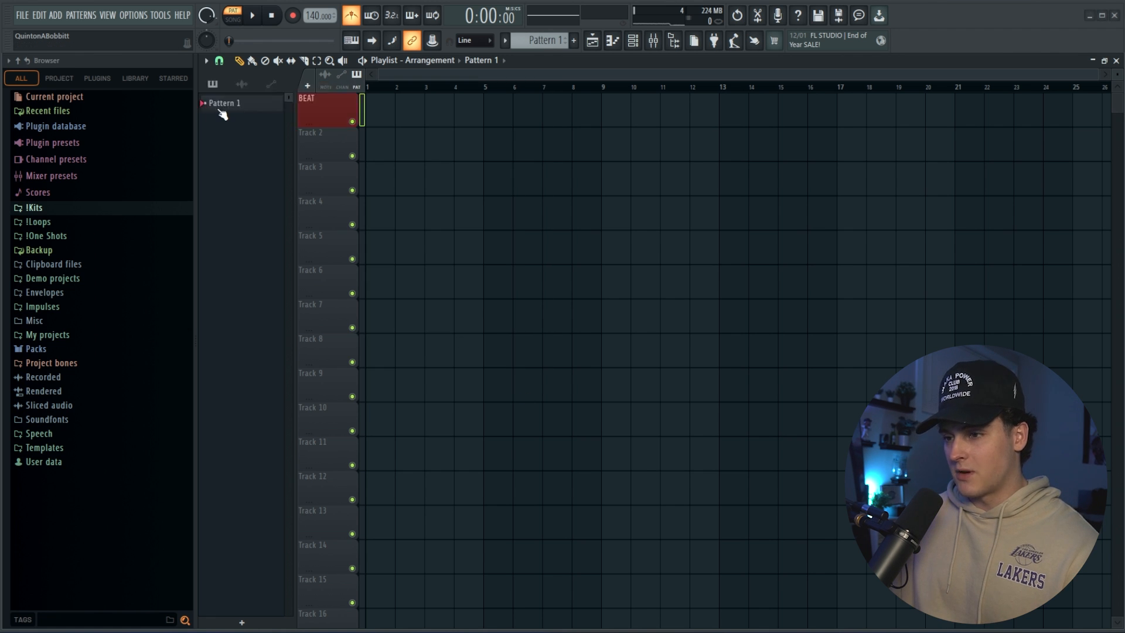
Set the BEAT playlist track to audio track mode, routed to mixer Insert 20.
right_click(333, 121)
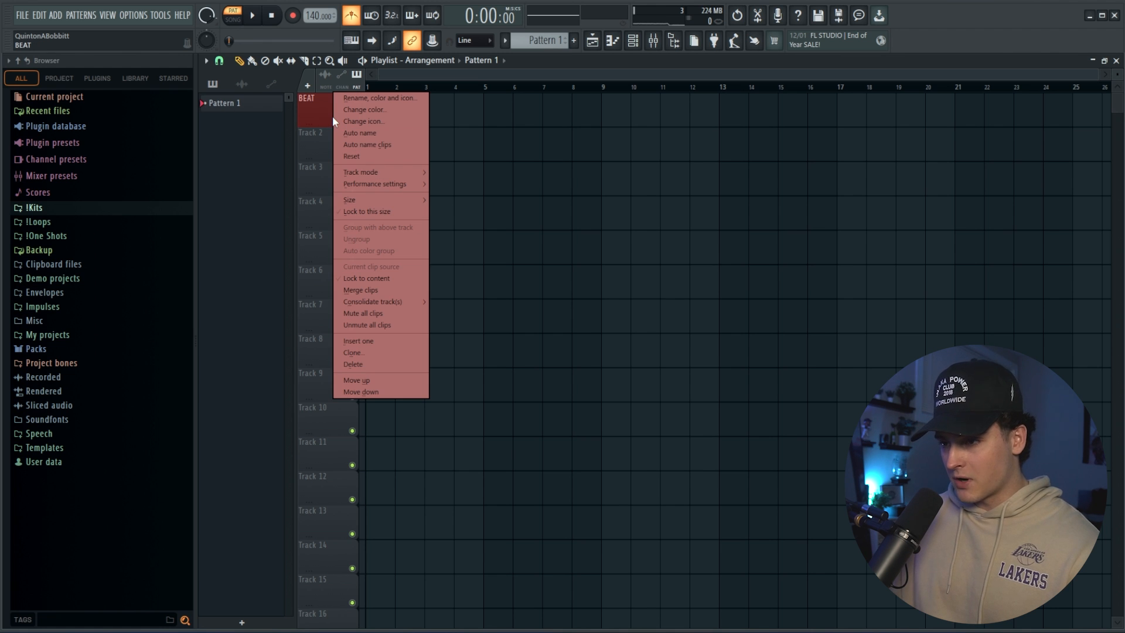
mouse_move(367, 172)
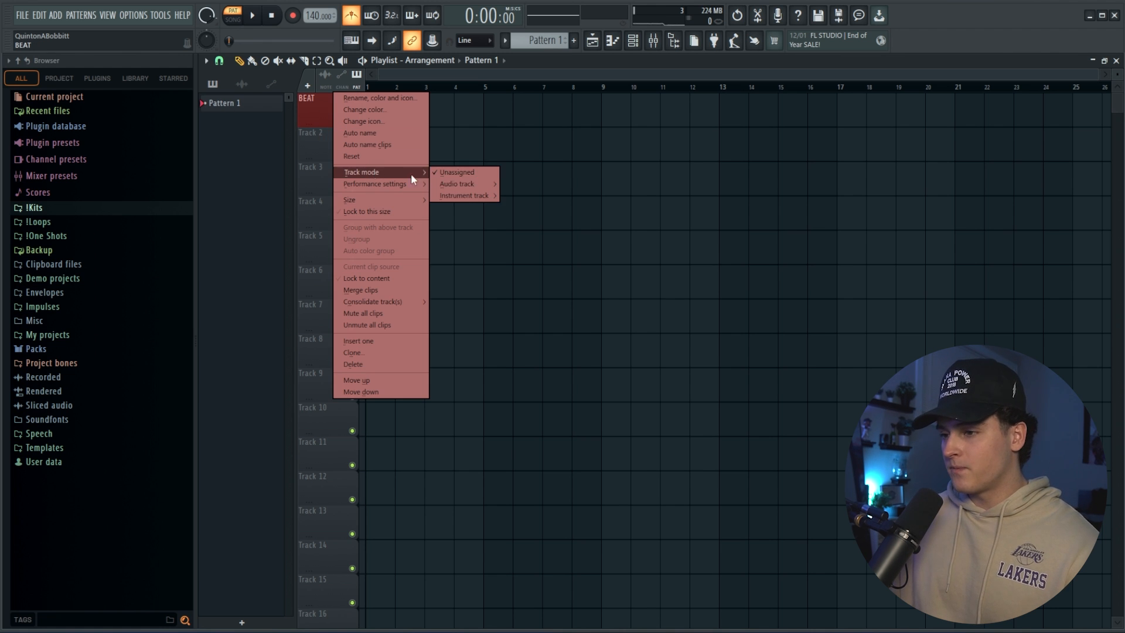
mouse_move(478, 183)
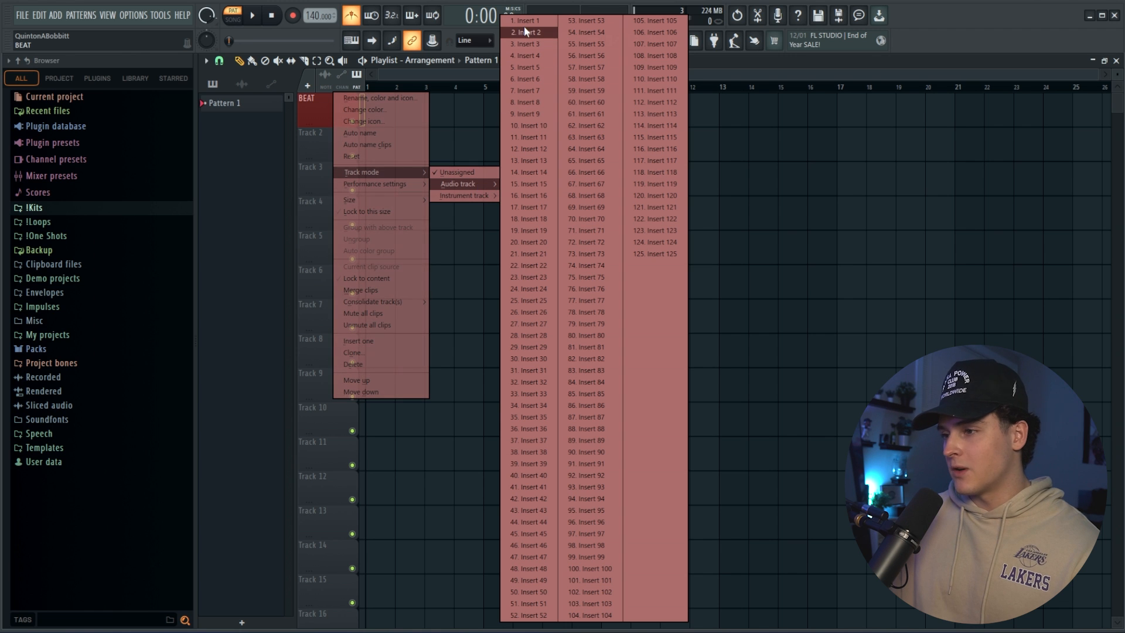
left_click(524, 242)
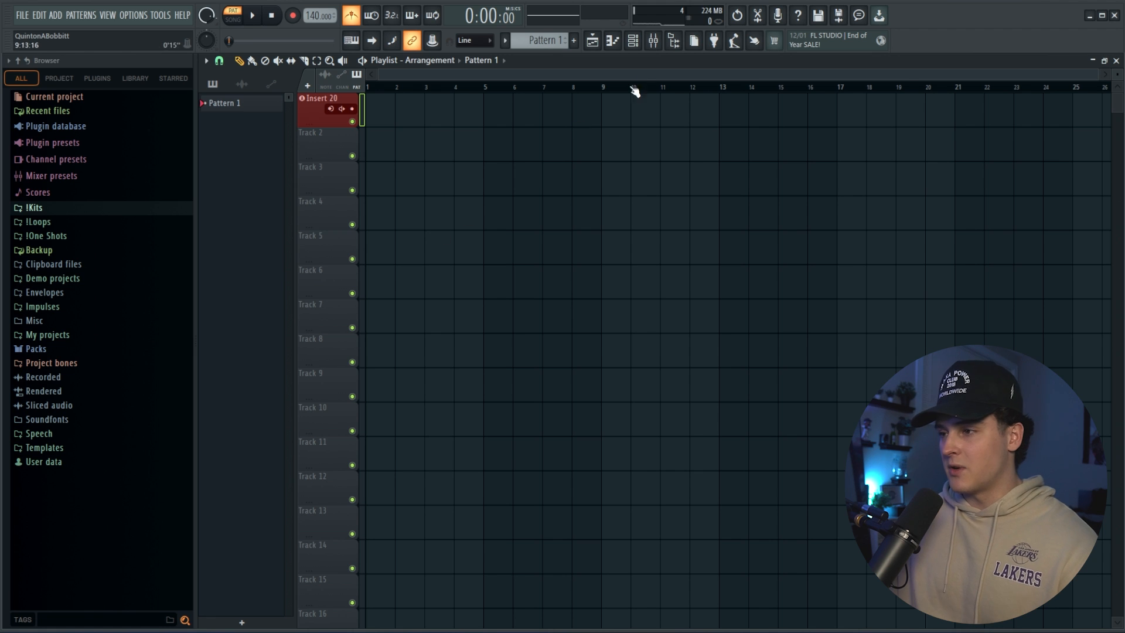
Rename mixer Insert 20 as BEAT and dock it on the left side, next to the Master.
left_click(654, 40)
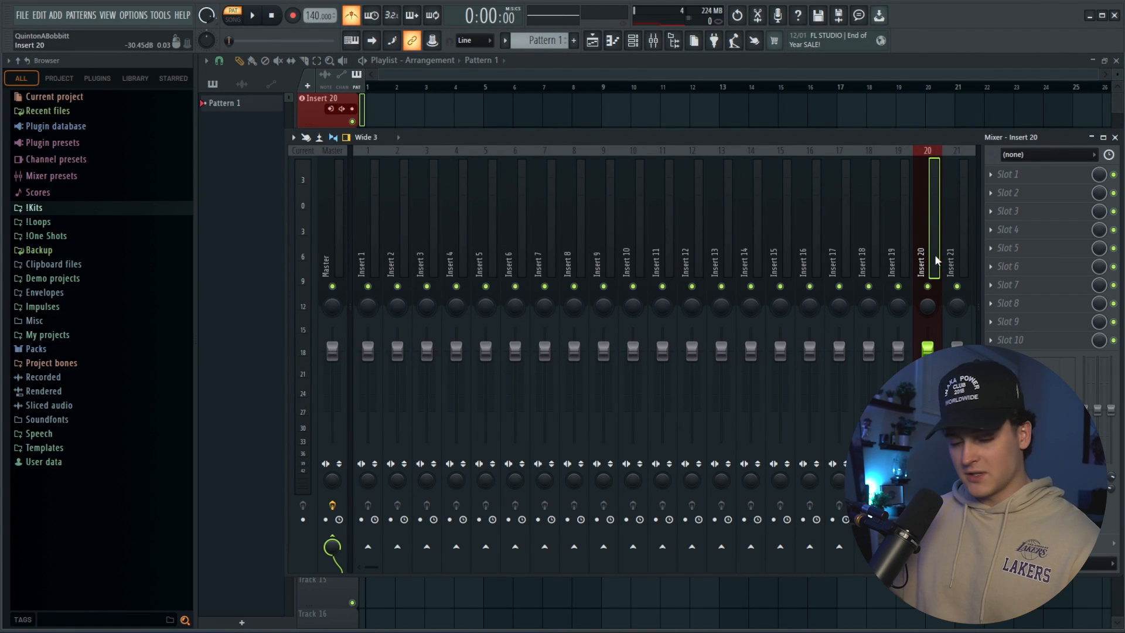
key("F2")
type("BEAT")
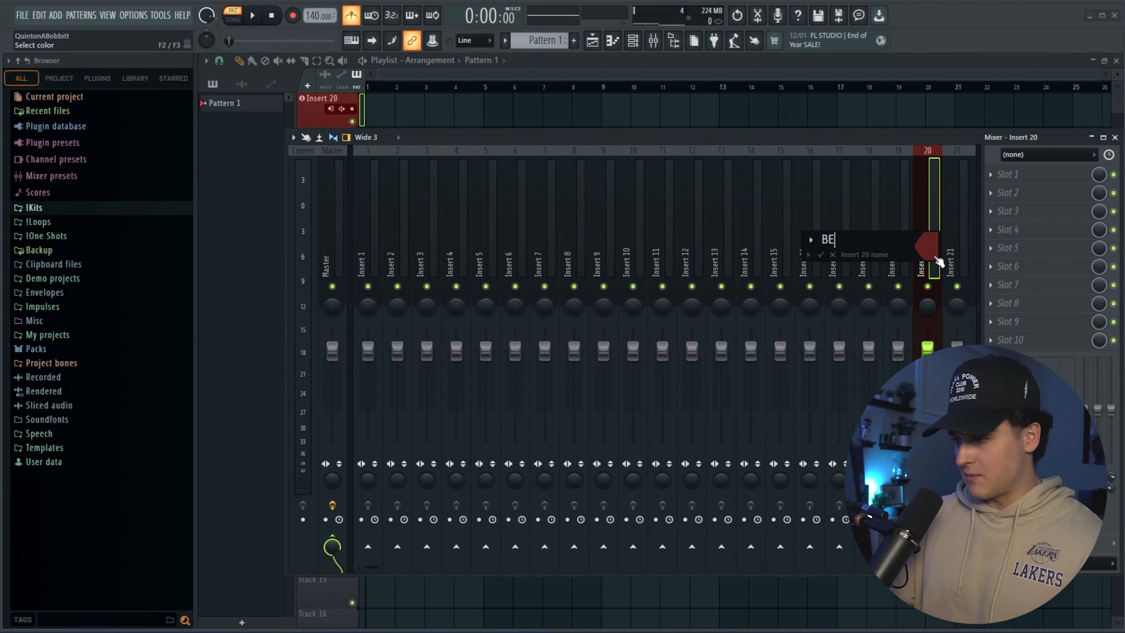
key("Return")
right_click(933, 254)
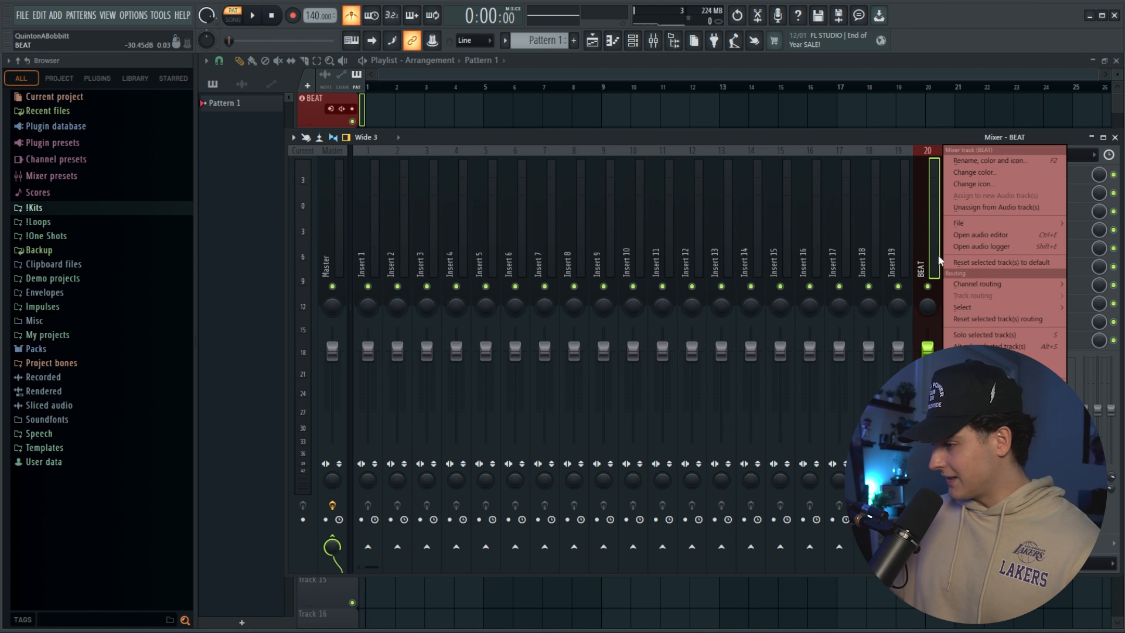
left_click(1088, 453)
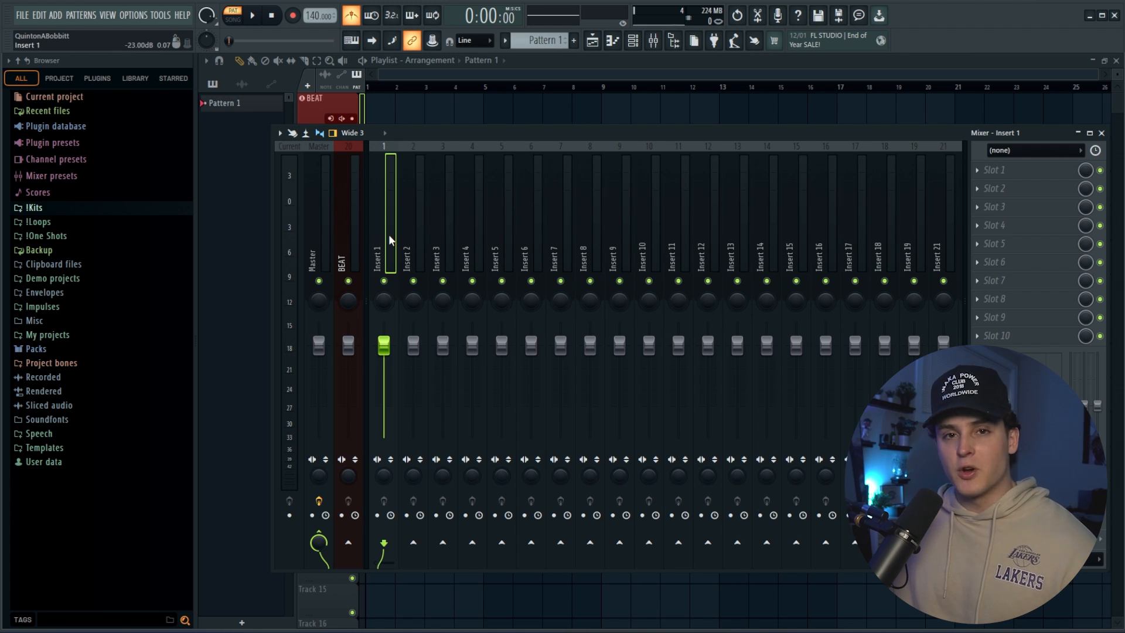
Rename mixer Insert 1 as Main Vocal and give it a blue colour.
key("F2")
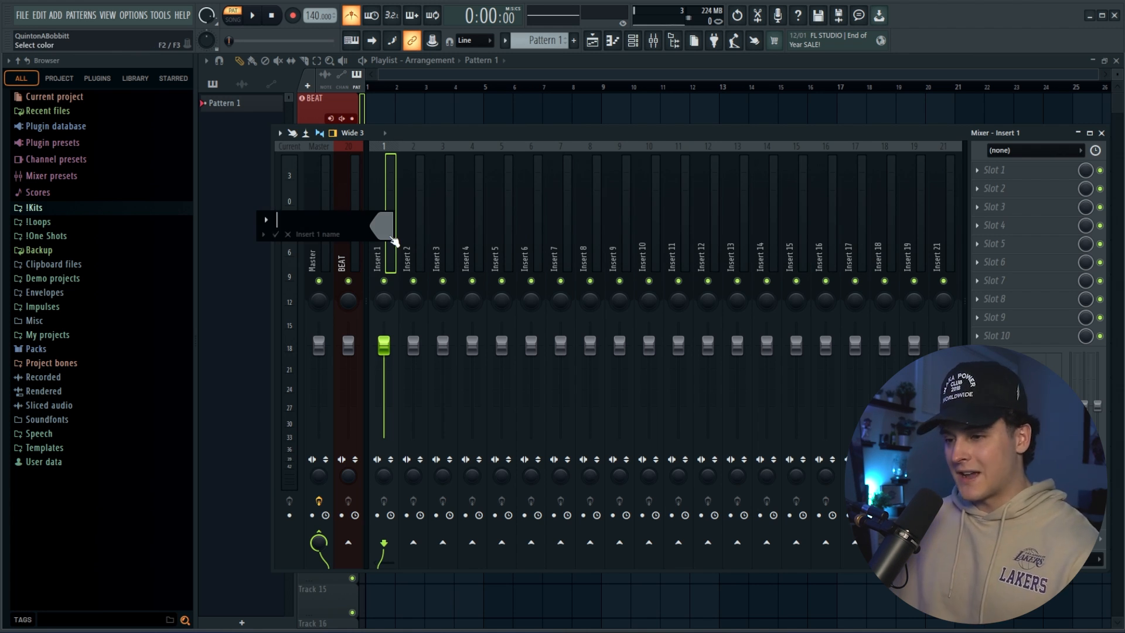
type("Ma")
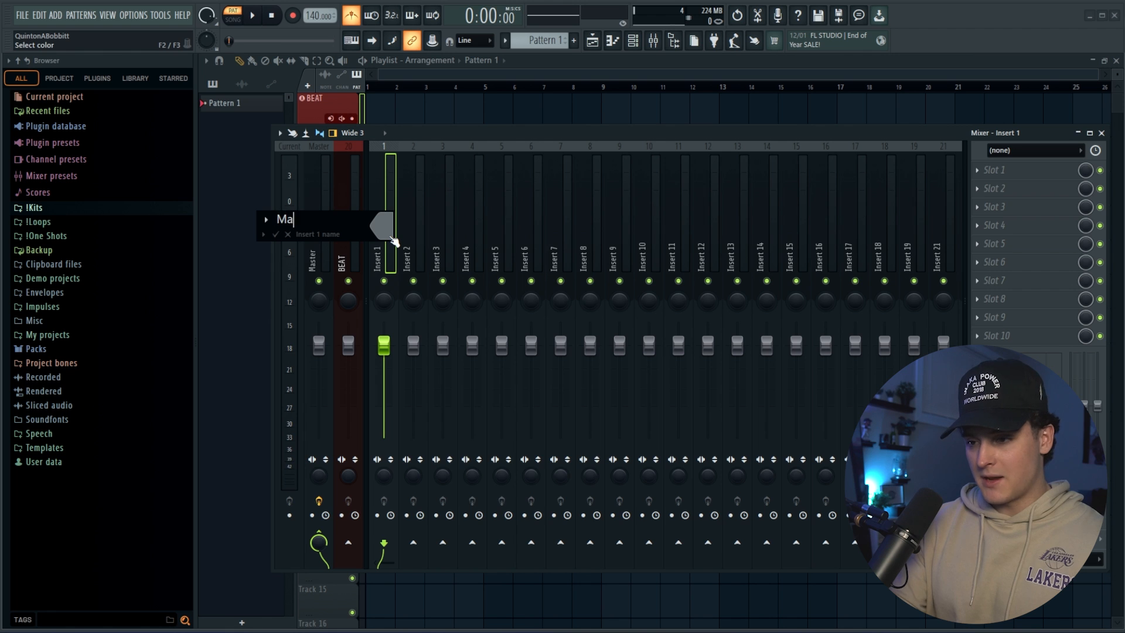
type("in Vocal")
left_click(395, 241)
left_click(459, 377)
left_click(583, 529)
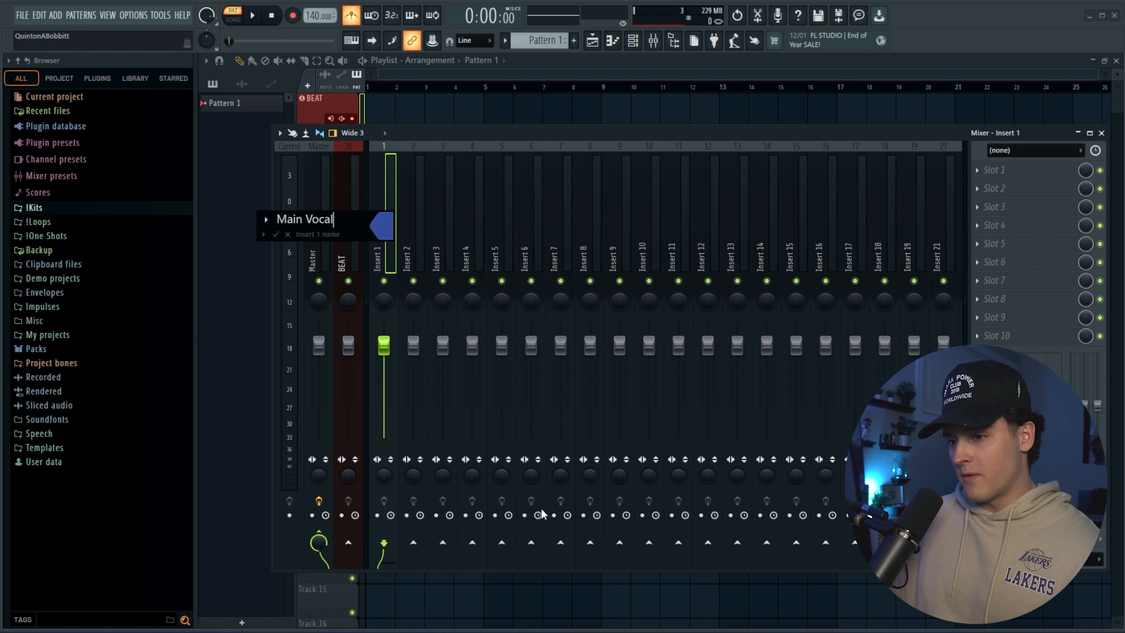
key("Return")
Assign the Main Vocal mixer track to a new audio track in the playlist.
right_click(384, 242)
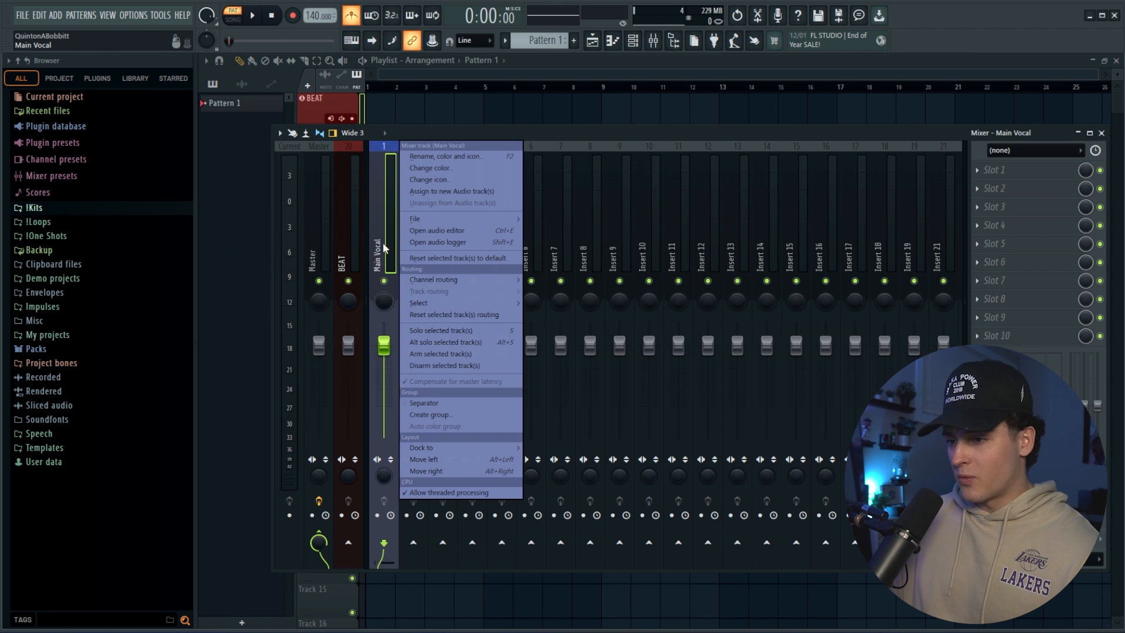
left_click(442, 192)
left_click(430, 75)
left_click_drag(311, 163, 328, 187)
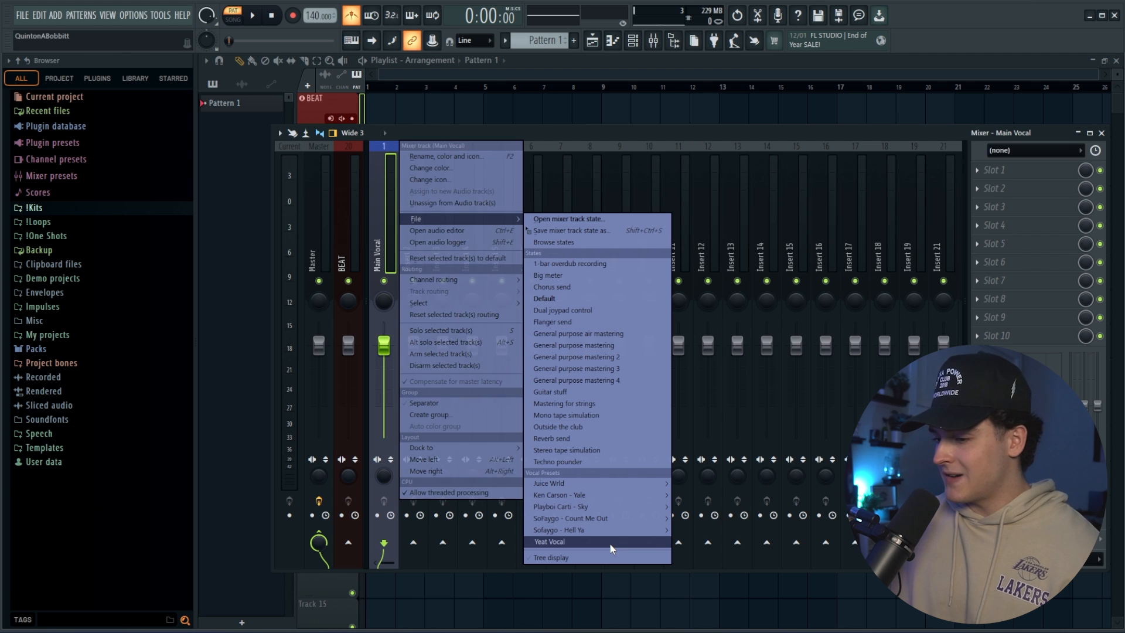
Load a saved vocal preset with its effects chain onto the main vocal mixer track and check the playlist track.
left_click(610, 543)
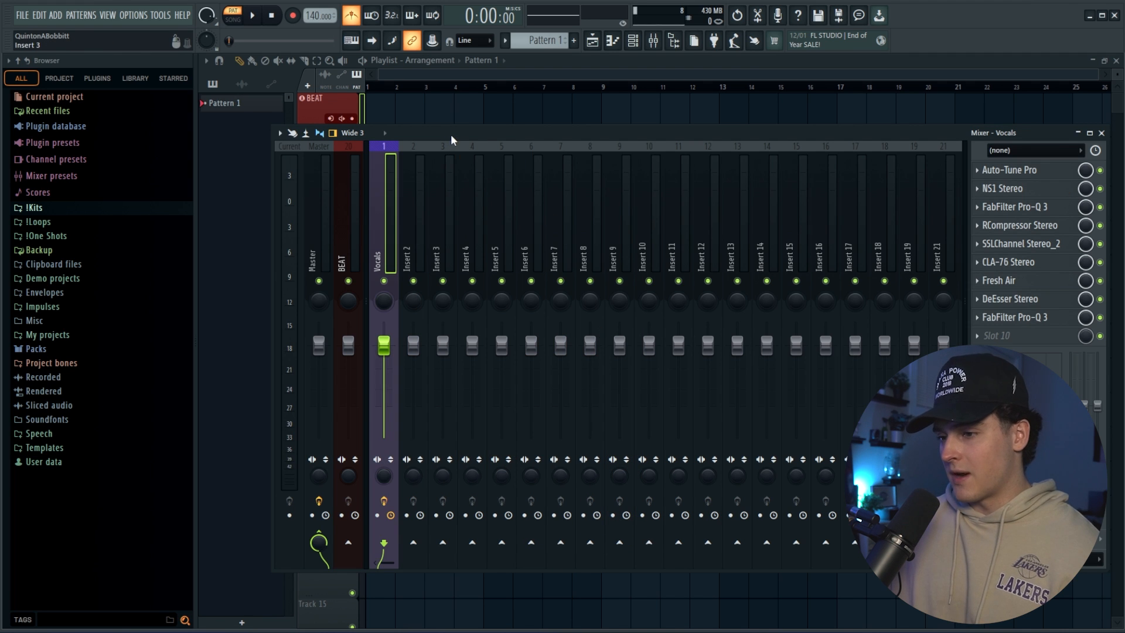
left_click(653, 41)
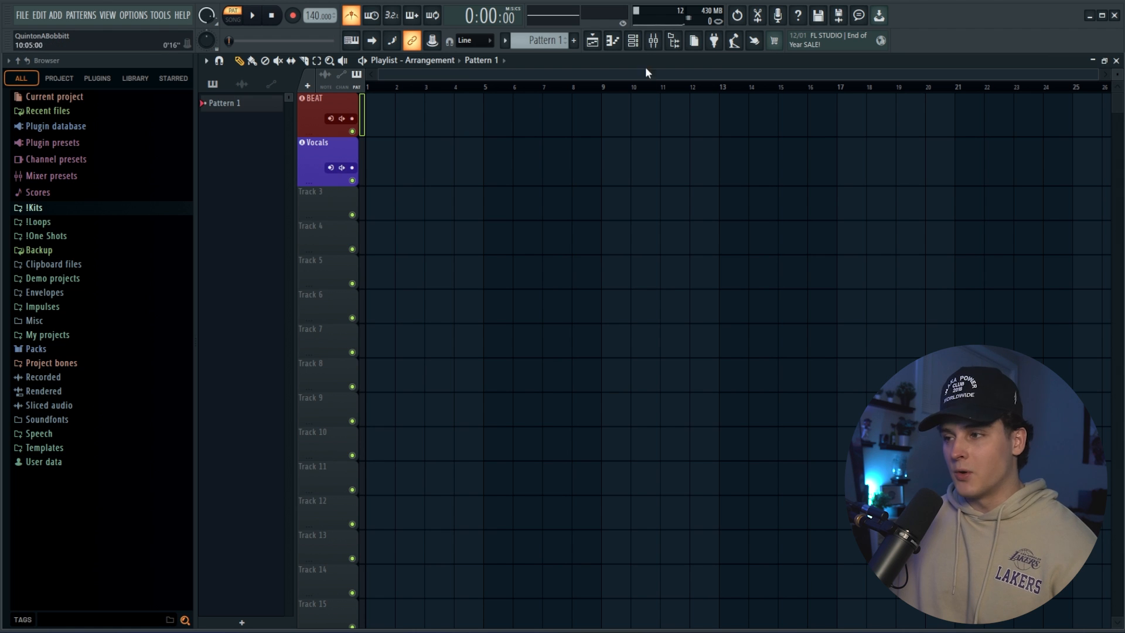
left_click(653, 40)
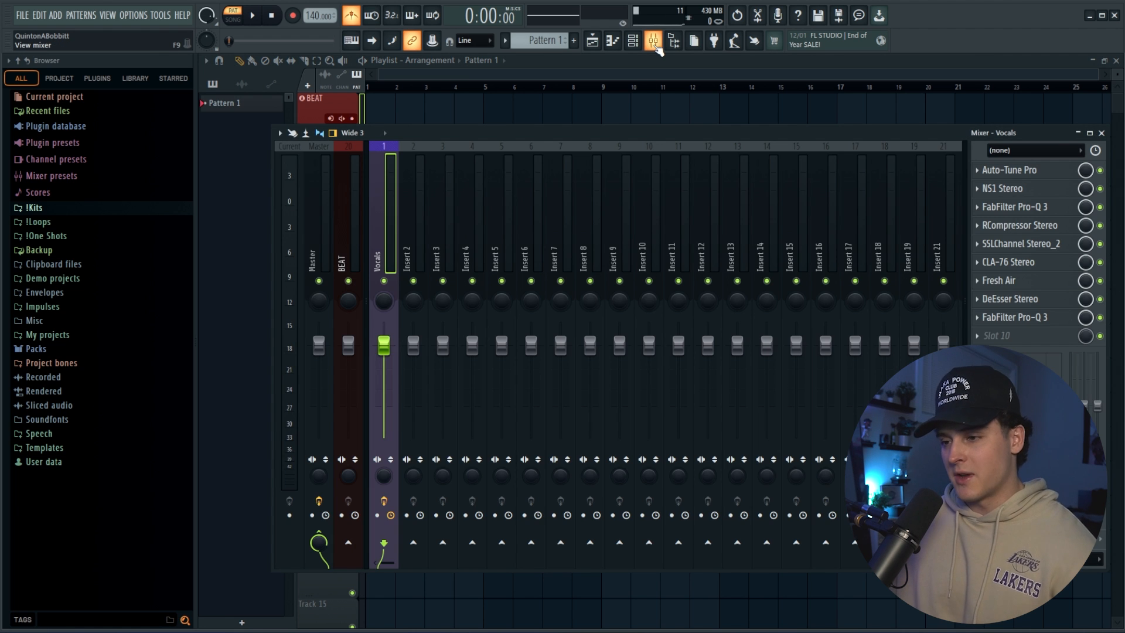
Rename mixer Insert 10 as Reverb and colour it teal green.
left_click(655, 263)
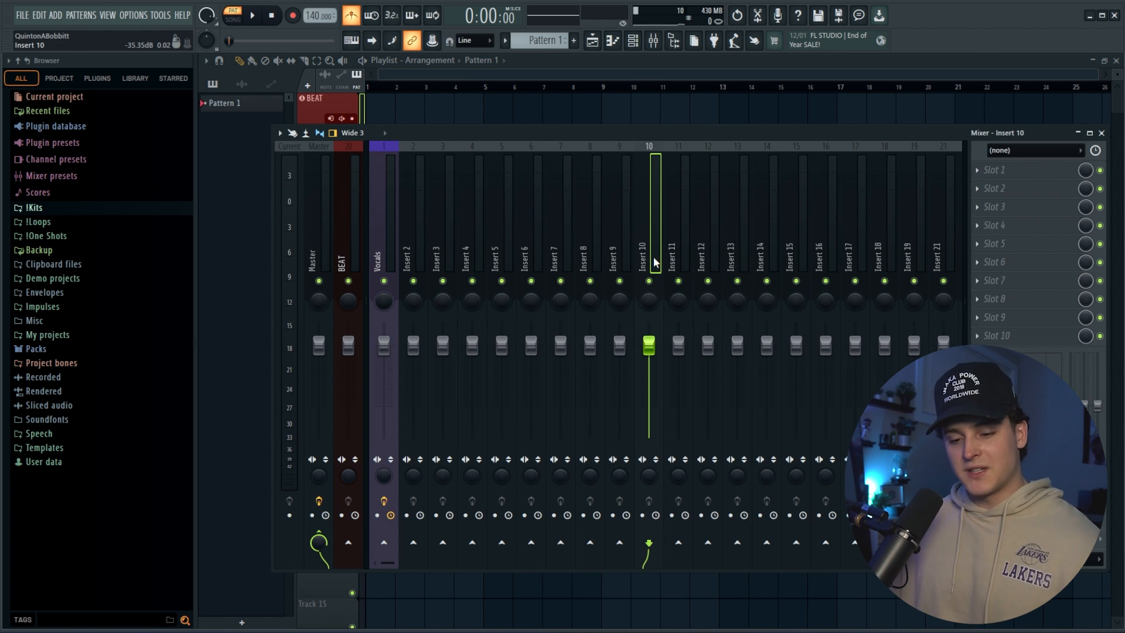
double_click(655, 263)
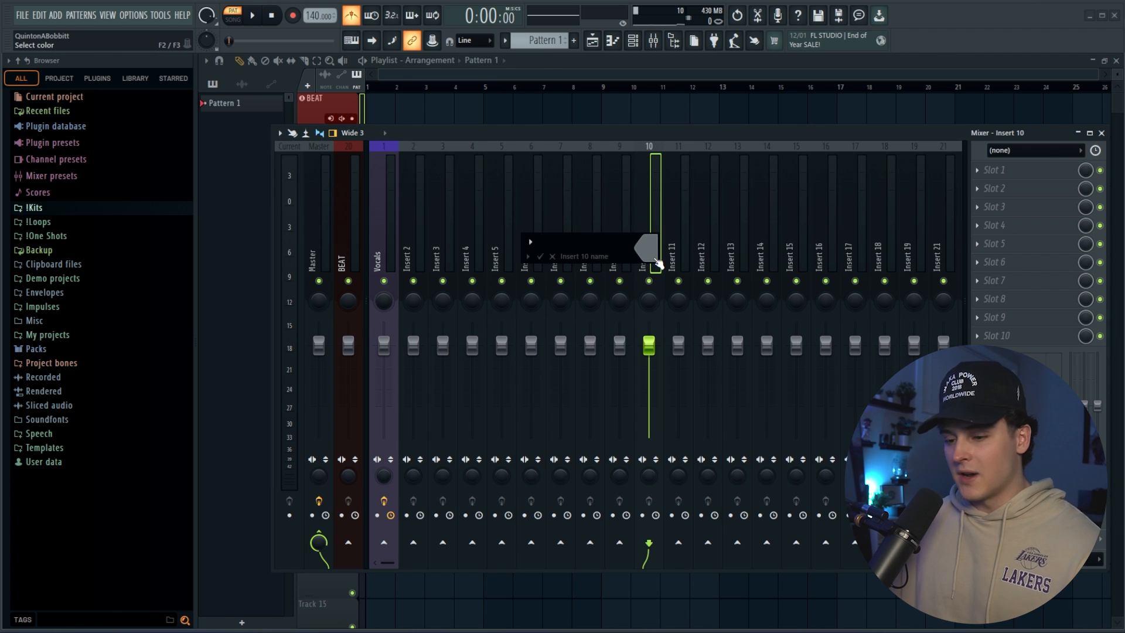
type("Reverb")
left_click(656, 263)
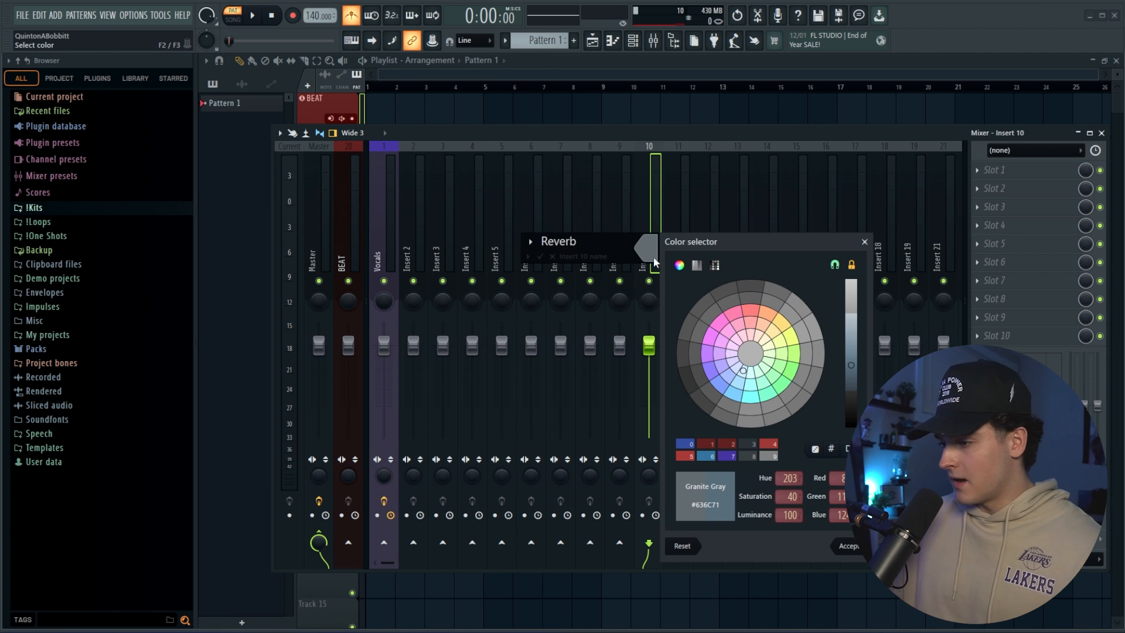
left_click(754, 402)
left_click(694, 481)
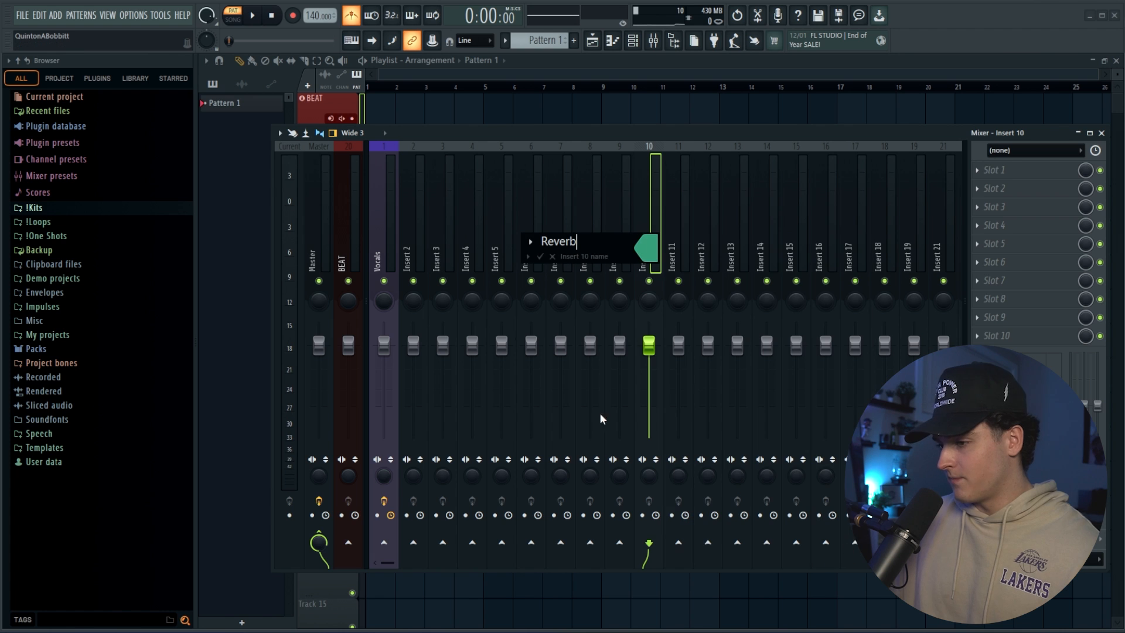
left_click(541, 257)
Dock the Reverb mixer track to the right side of the mixer.
right_click(659, 147)
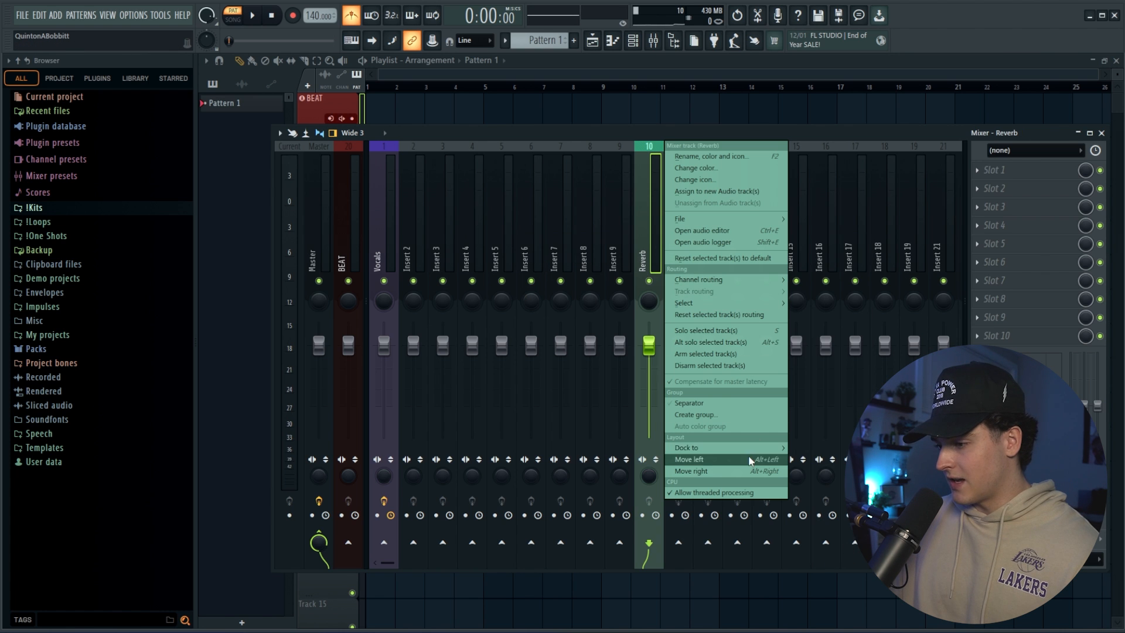
mouse_move(756, 448)
left_click(812, 474)
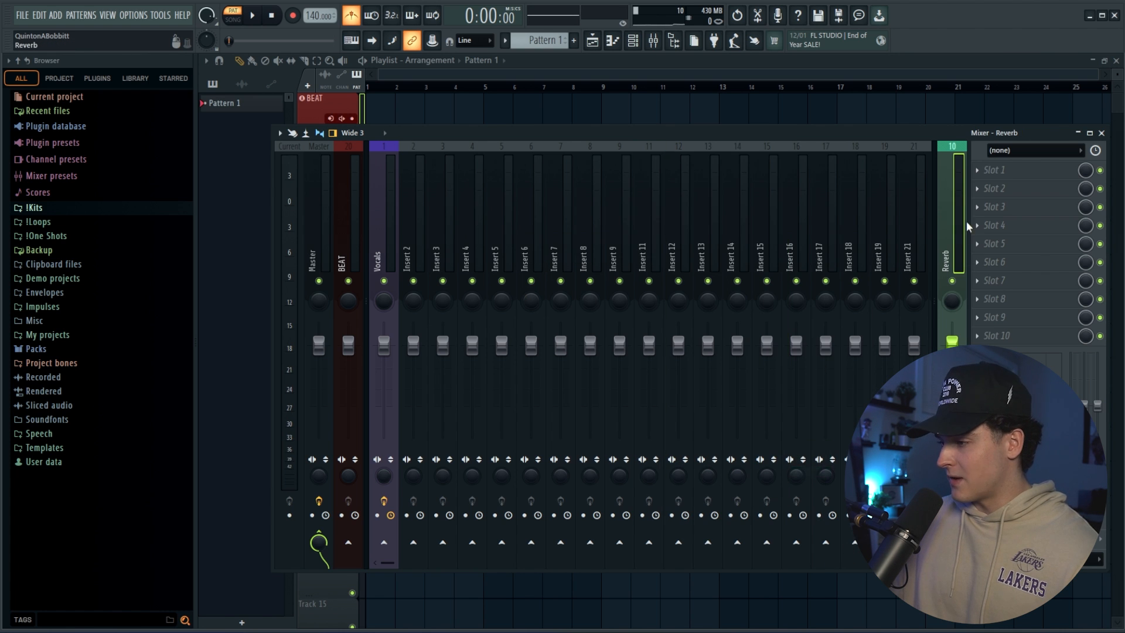
Rename mixer Insert 11 as Delay and colour it Steel Blue (#35759F).
left_click(659, 262)
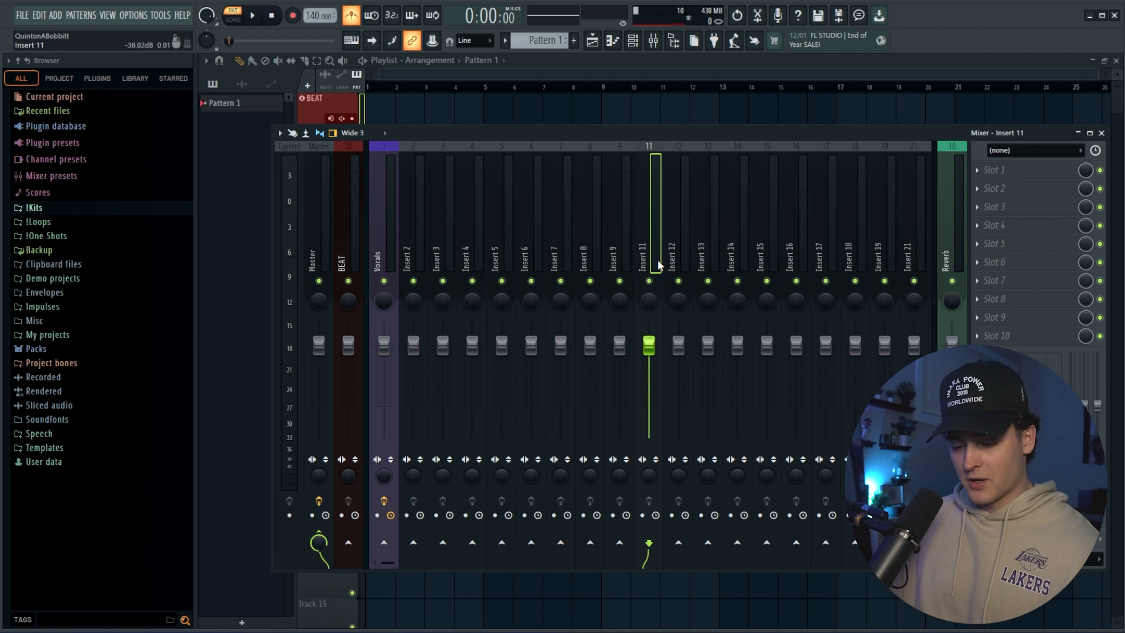
double_click(658, 259)
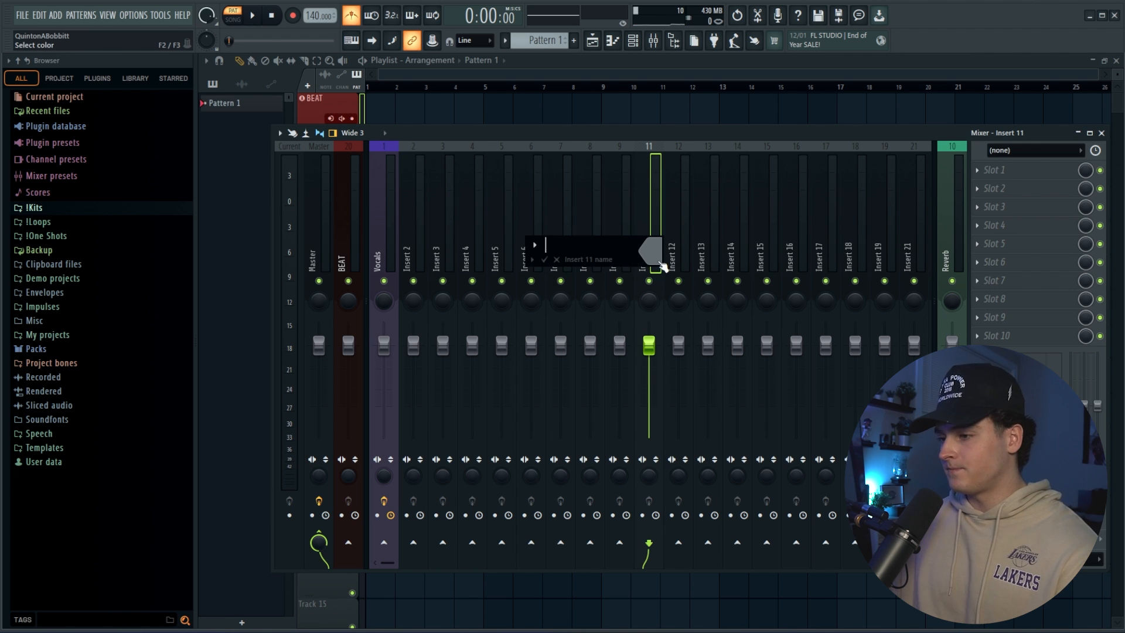
type("Delay")
left_click(651, 252)
left_click(737, 396)
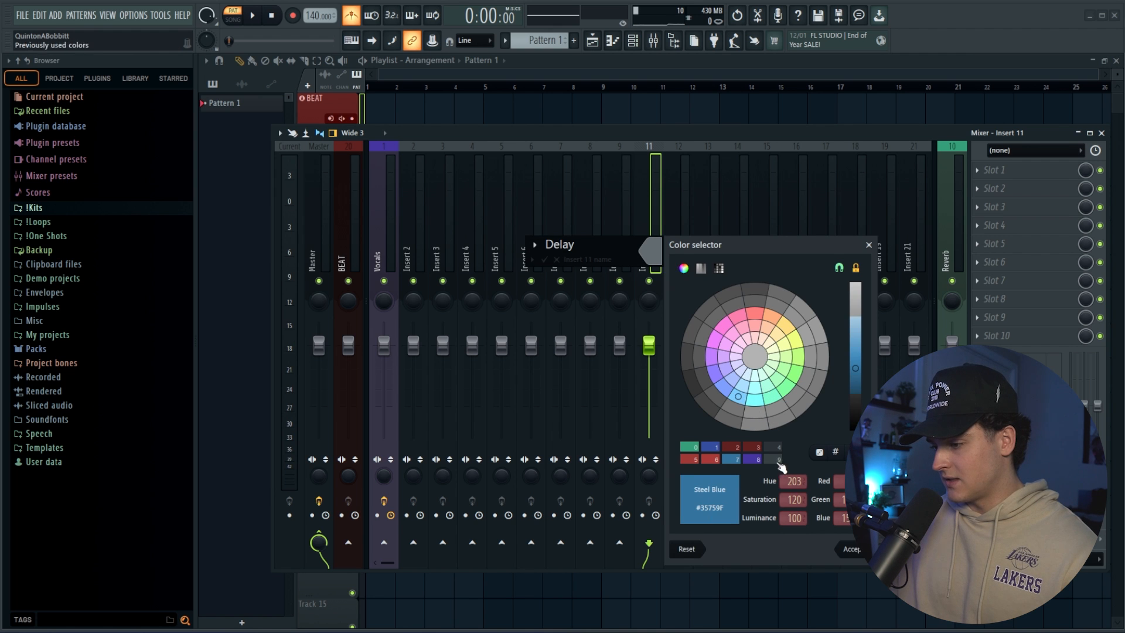
left_click(852, 548)
left_click(546, 259)
Dock the Delay mixer track on the right, beside the Reverb track.
right_click(663, 145)
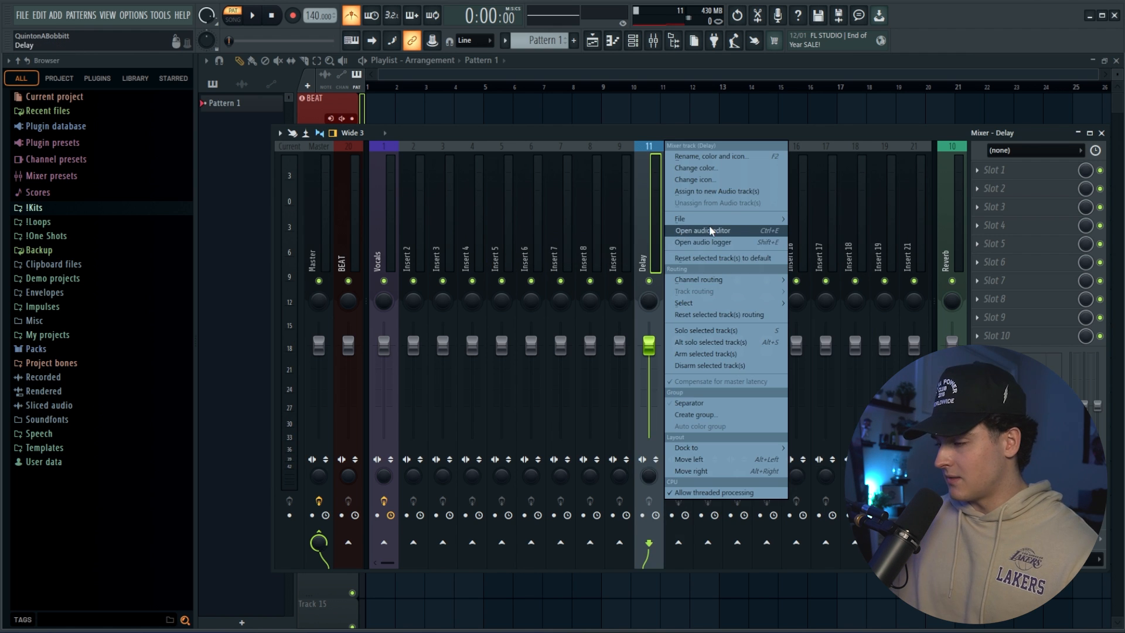
mouse_move(720, 215)
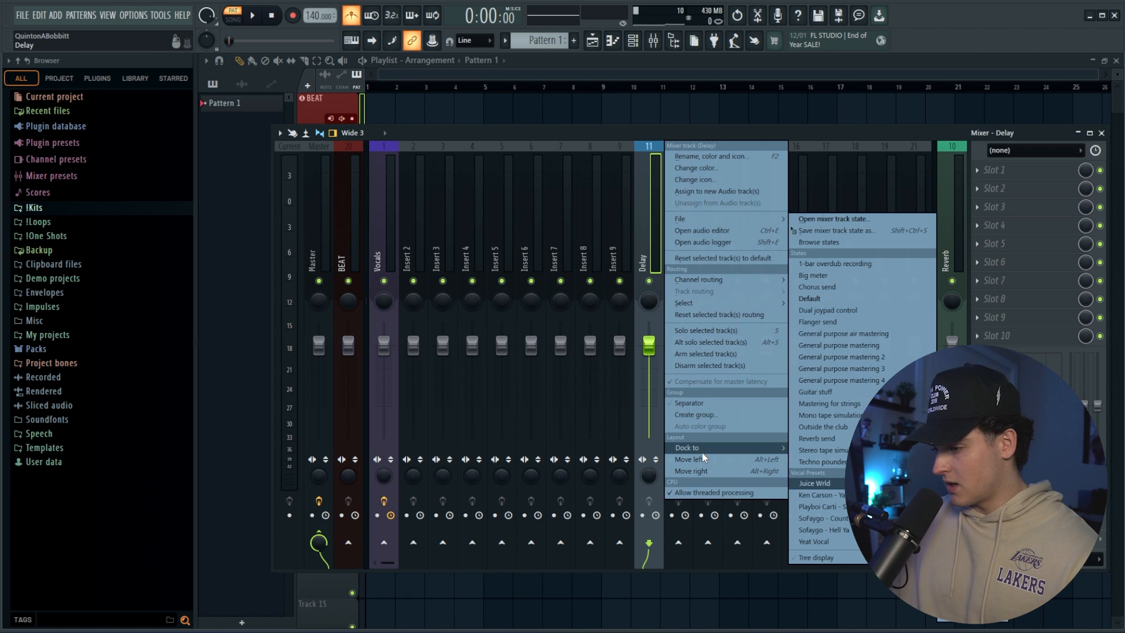
mouse_move(702, 453)
left_click(805, 472)
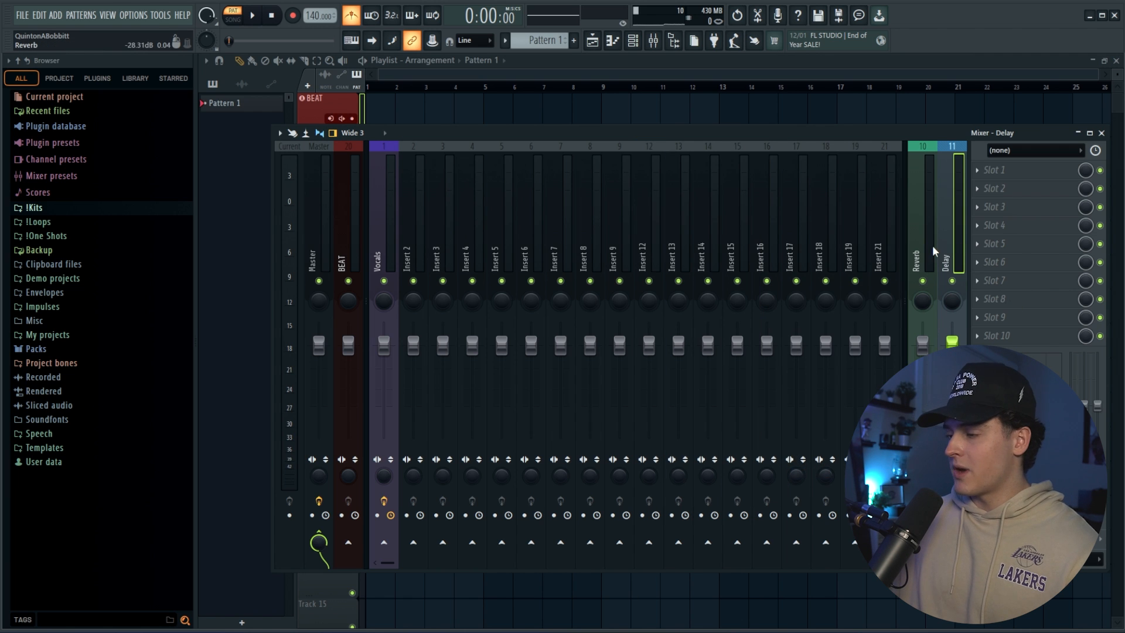
Load LuxeVerb into the first effect slot of the Reverb track and choose its Vocal Plate 1 preset.
left_click(388, 258)
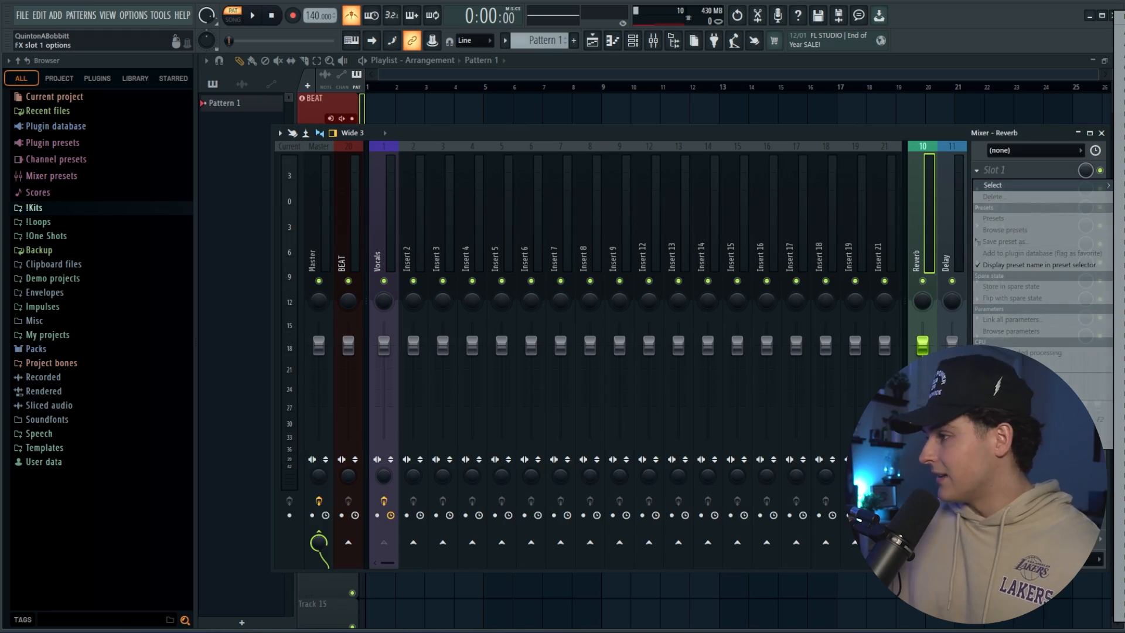
left_click(1120, 316)
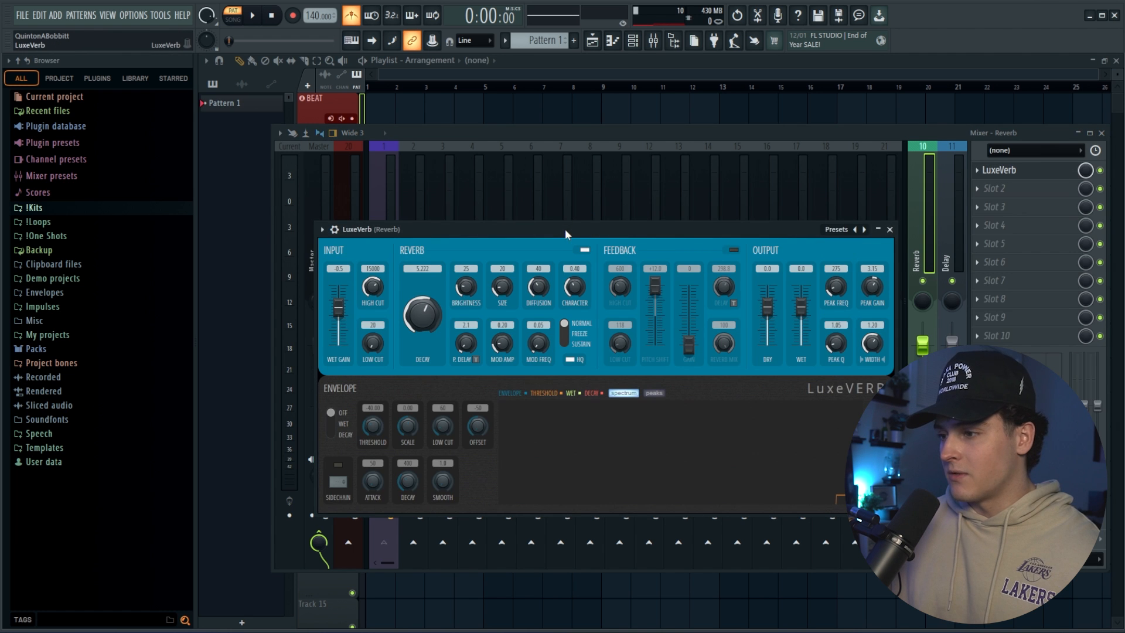
left_click_drag(565, 230, 581, 187)
left_click(848, 189)
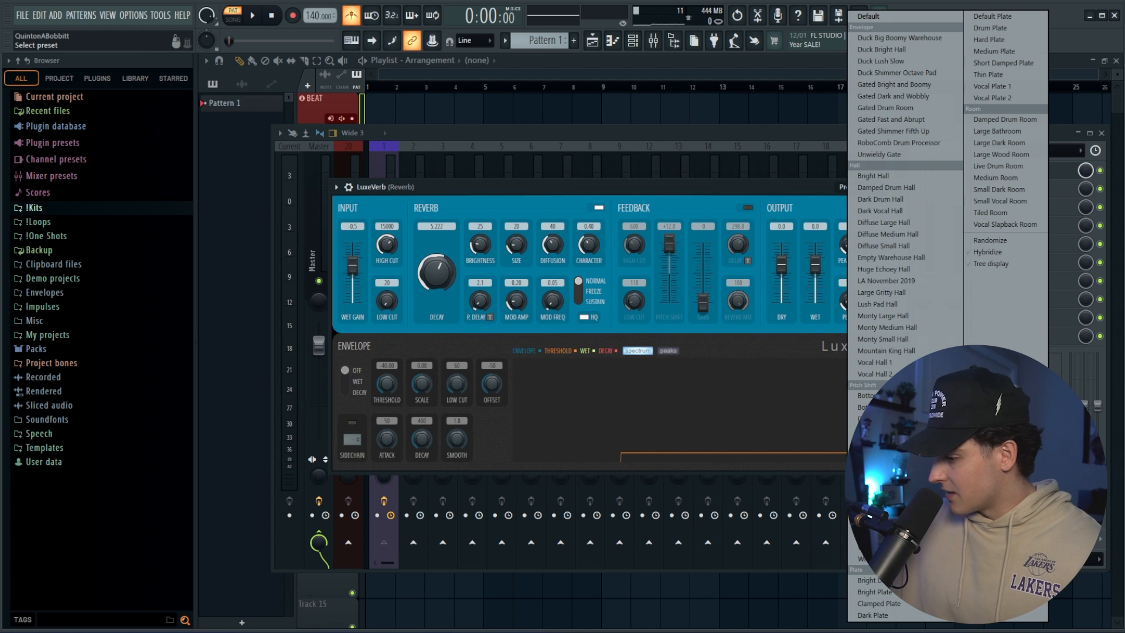
left_click(992, 86)
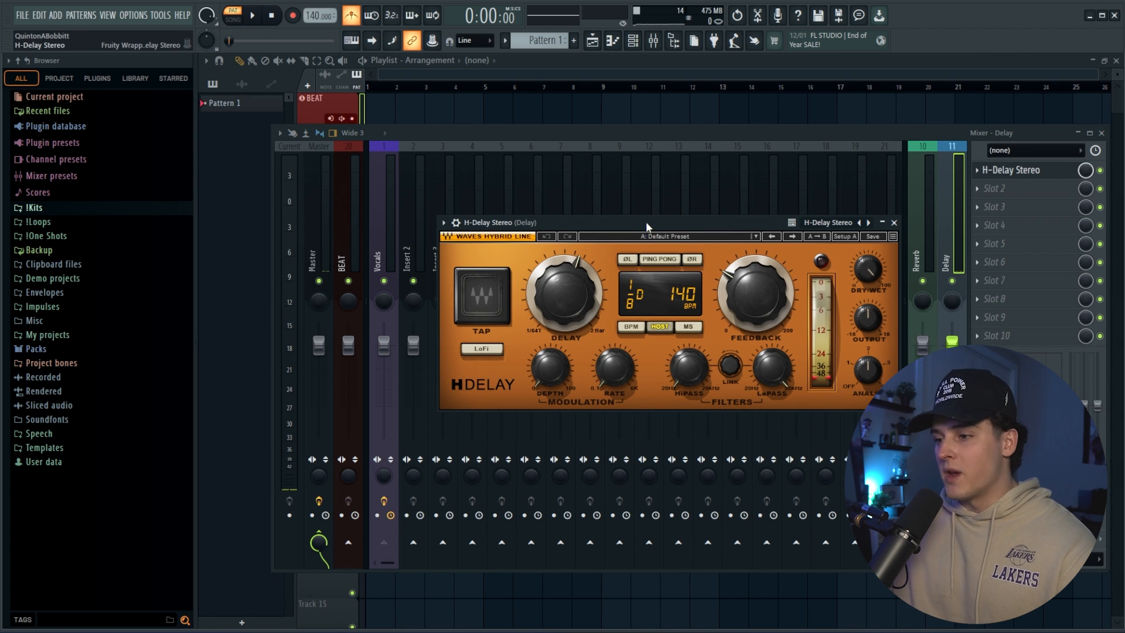
Set the delay time of H-Delay Stereo on the Delay track to 1/4.
left_click_drag(548, 290, 606, 284)
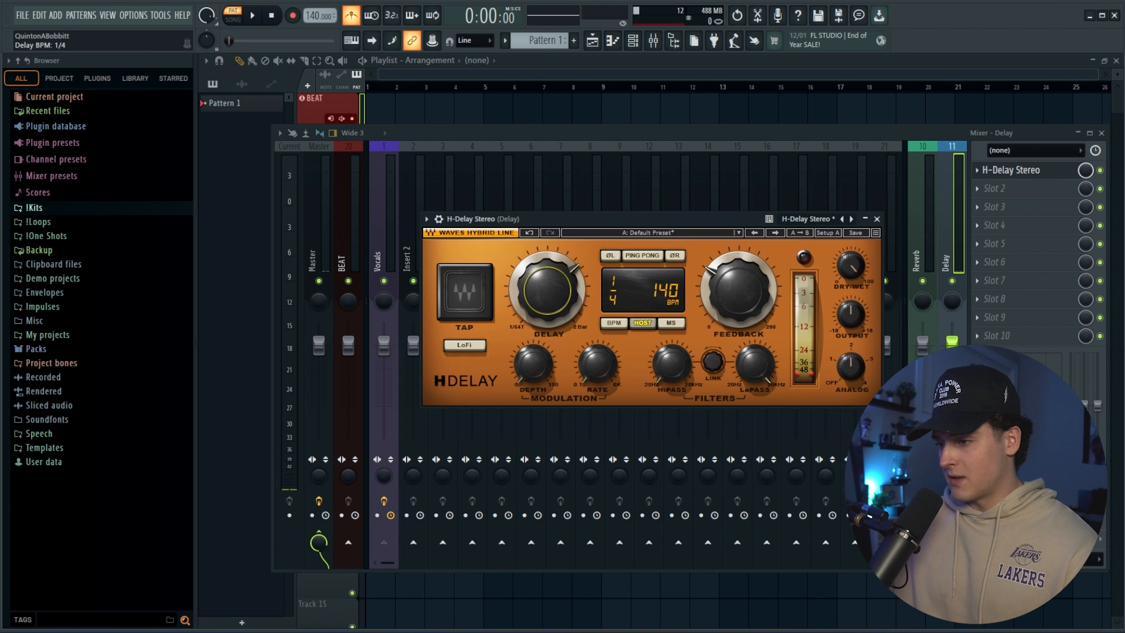
On the Delay track's H-Delay, enable ping pong, set feedback to 35 and HiPass to 114 Hz, and turn Analog down.
left_click(644, 256)
left_click_drag(739, 290, 738, 304)
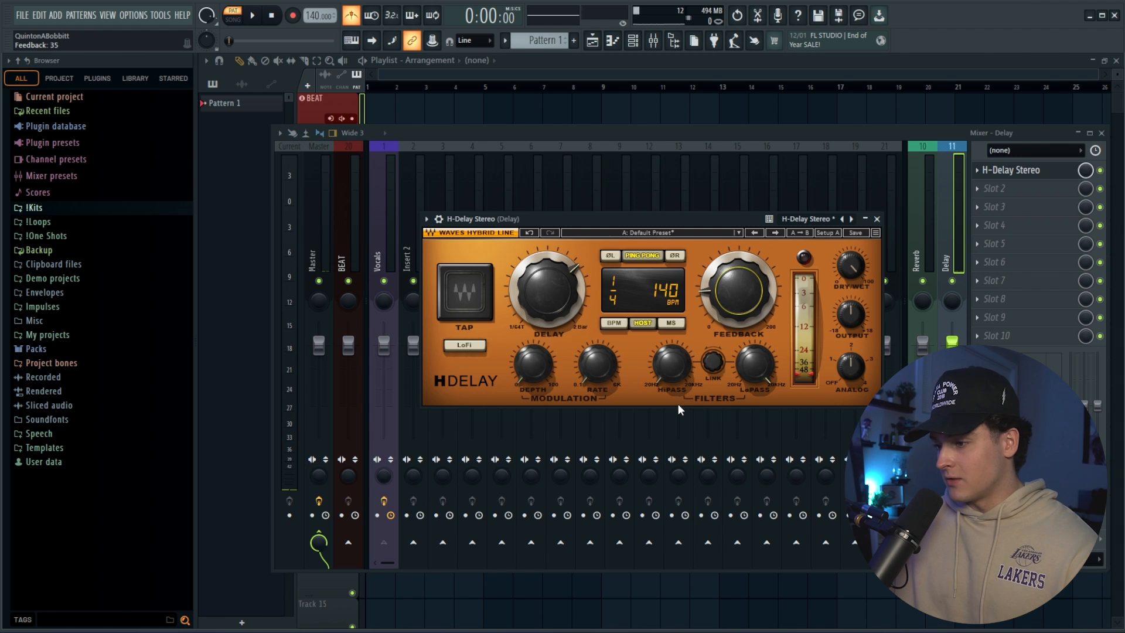
left_click_drag(674, 381, 674, 375)
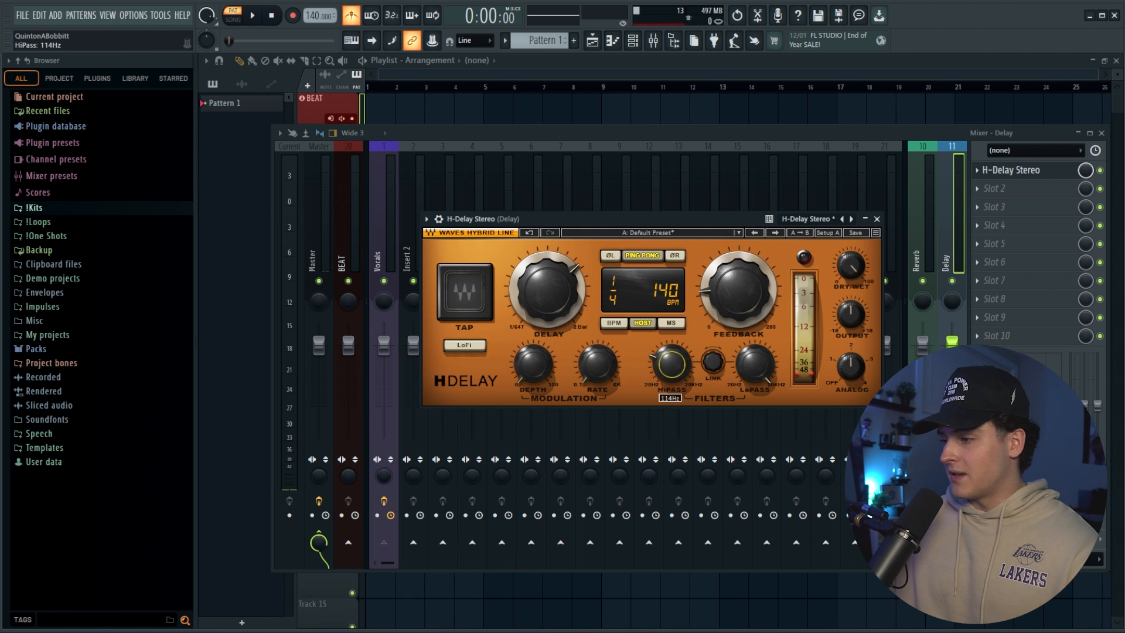
left_click_drag(856, 376, 856, 399)
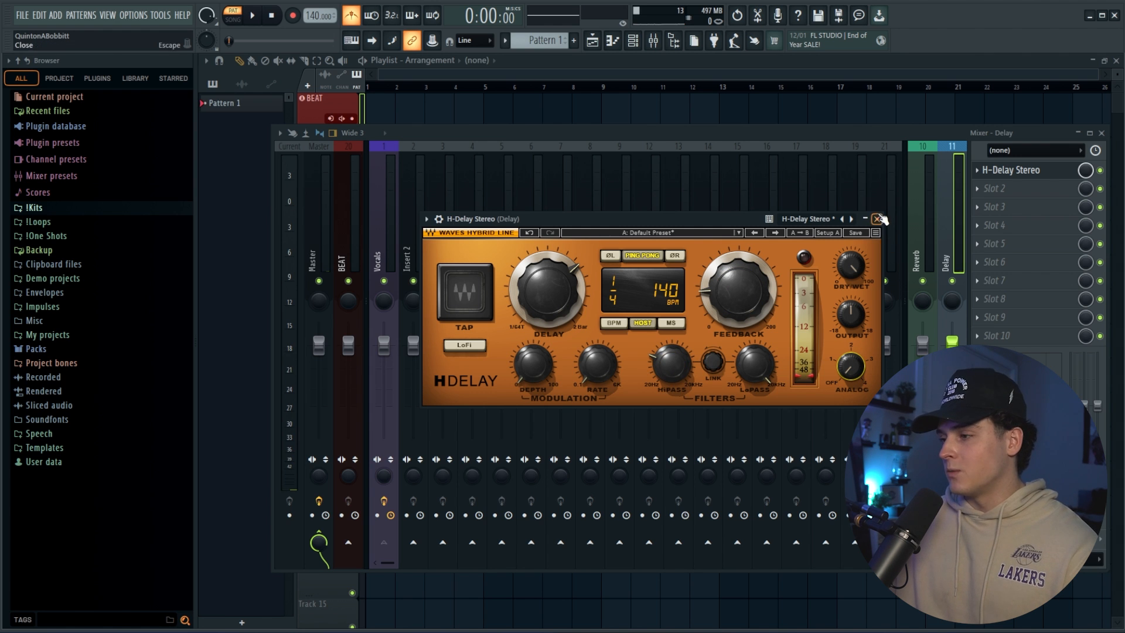
left_click(878, 219)
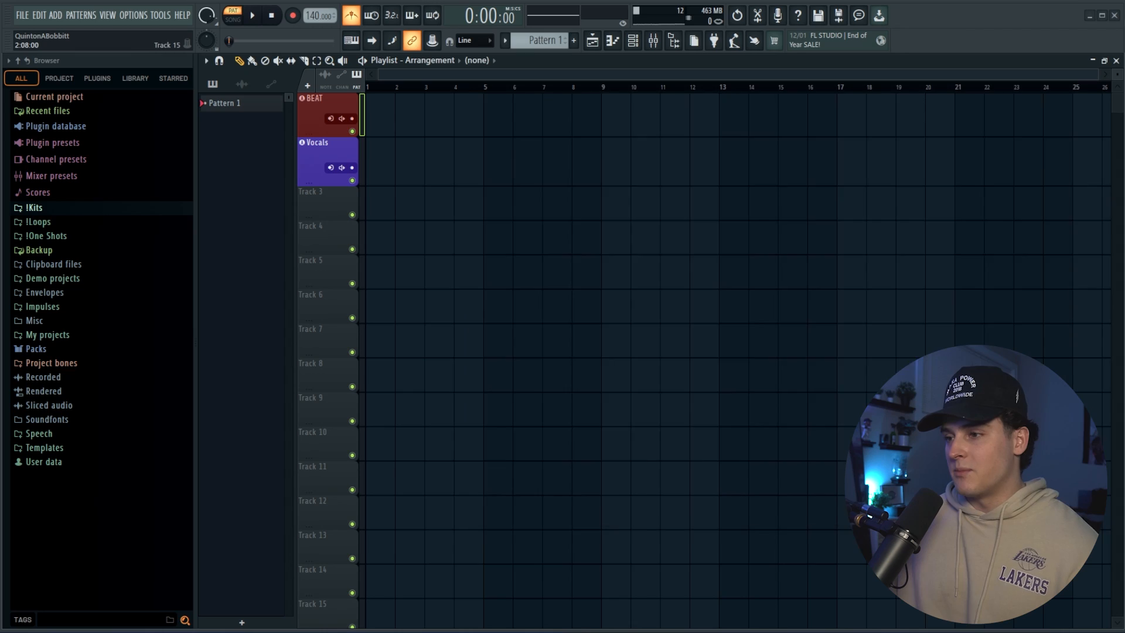
Import the Yeat "Wat it feel lyke (Instrumental)" audio file from the Vocal RE's folder onto the BEAT track at bar 1.
key("super+e")
left_click_drag(647, 83, 558, 77)
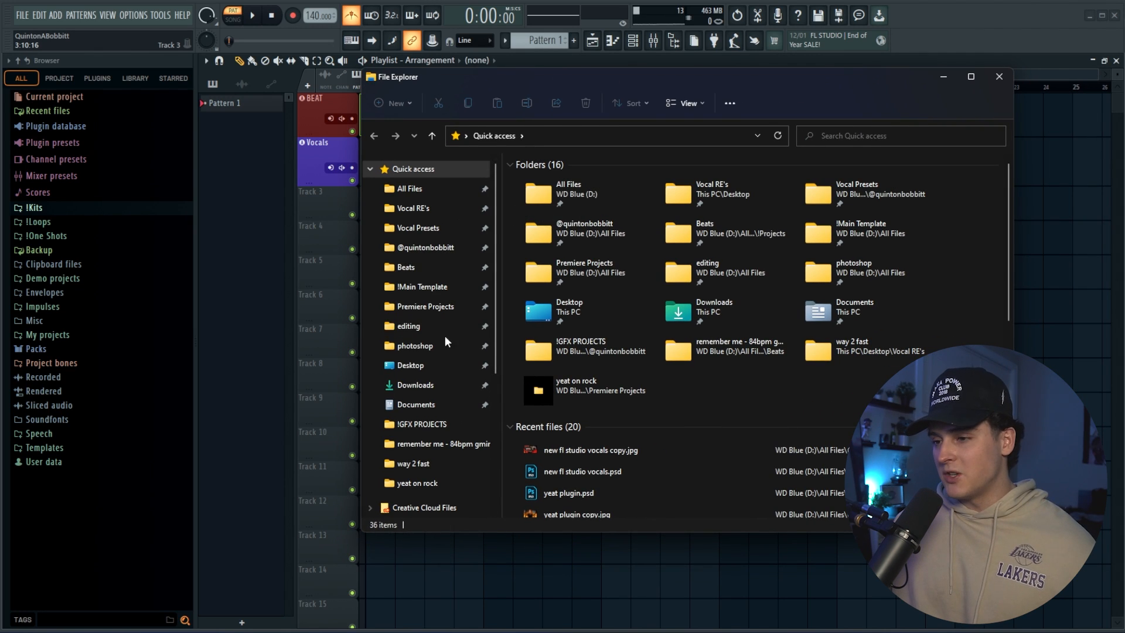
left_click(419, 208)
double_click(546, 177)
left_click_drag(578, 183, 369, 161)
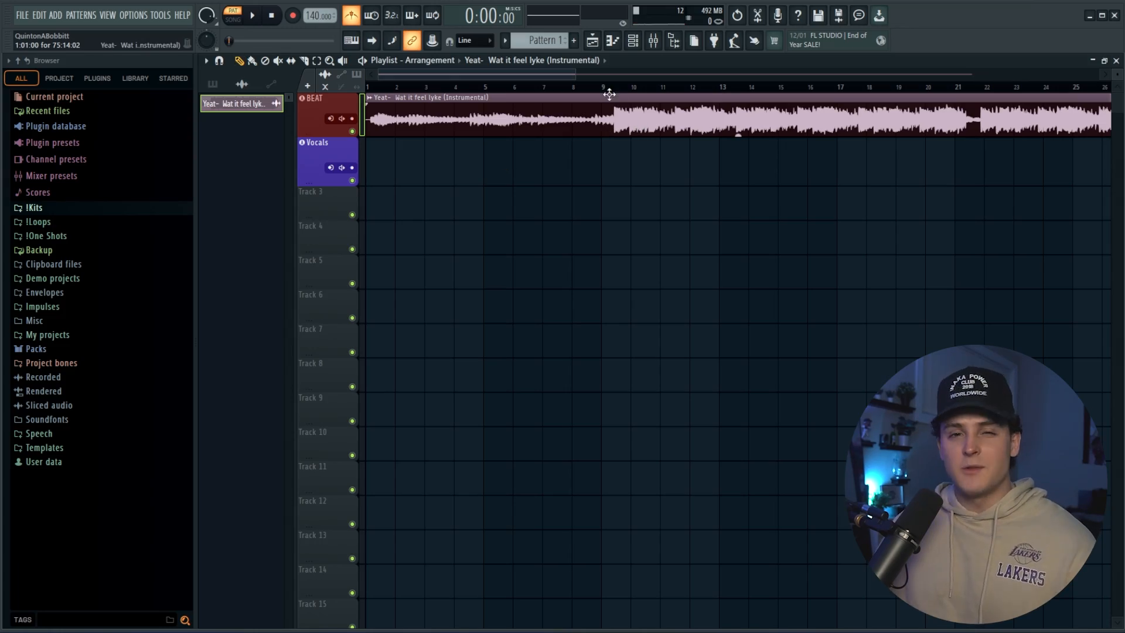
Lower the instrumental's channel volume slightly and try the gain handle on its playlist clip.
mouse_move(739, 136)
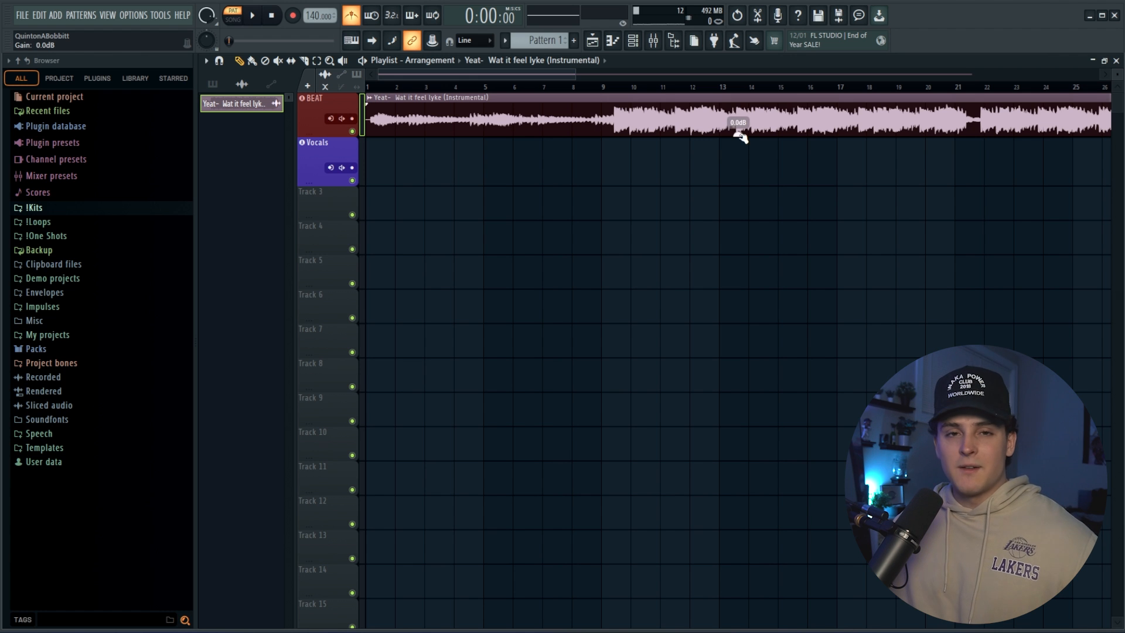
double_click(522, 131)
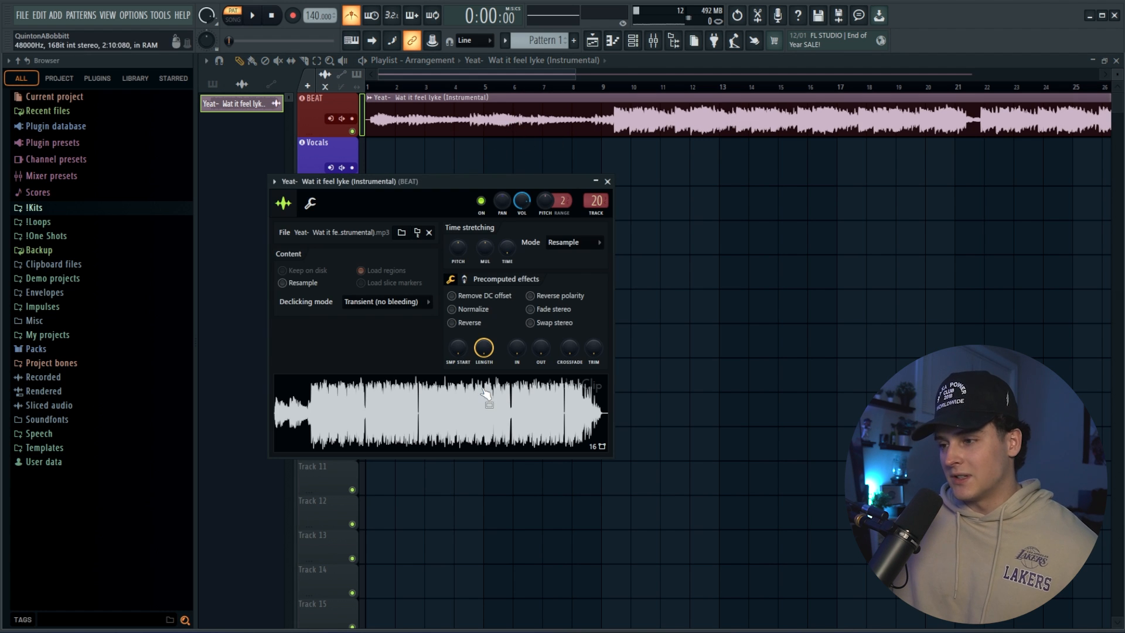
left_click_drag(523, 202, 522, 210)
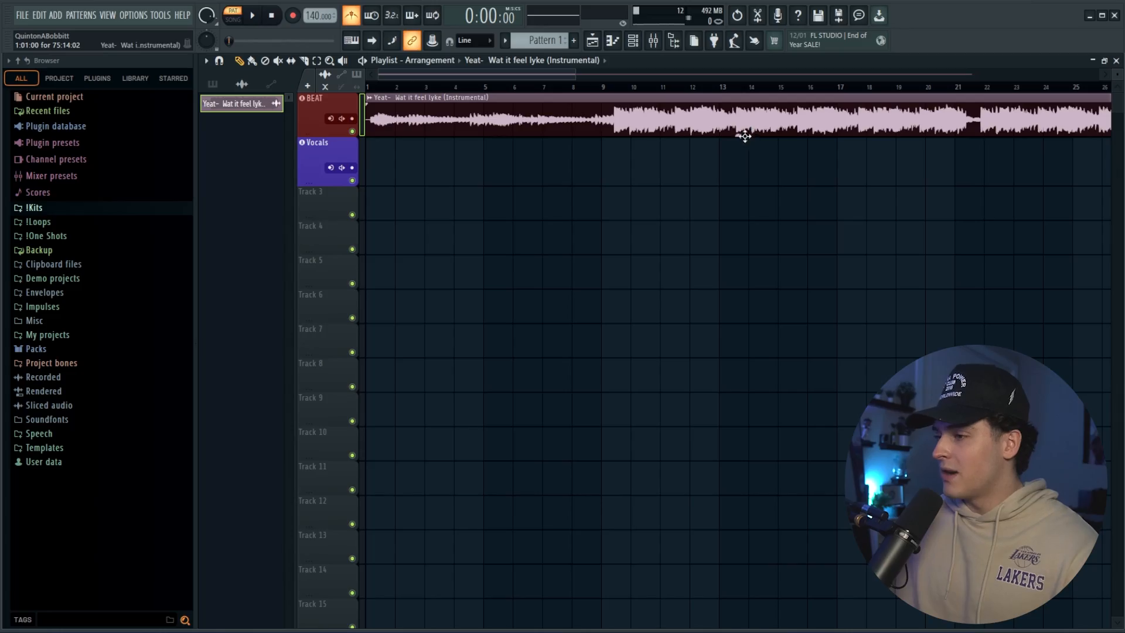
mouse_move(739, 135)
left_mouse_down()
mouse_move(739, 156)
mouse_move(739, 124)
mouse_move(738, 134)
left_mouse_up()
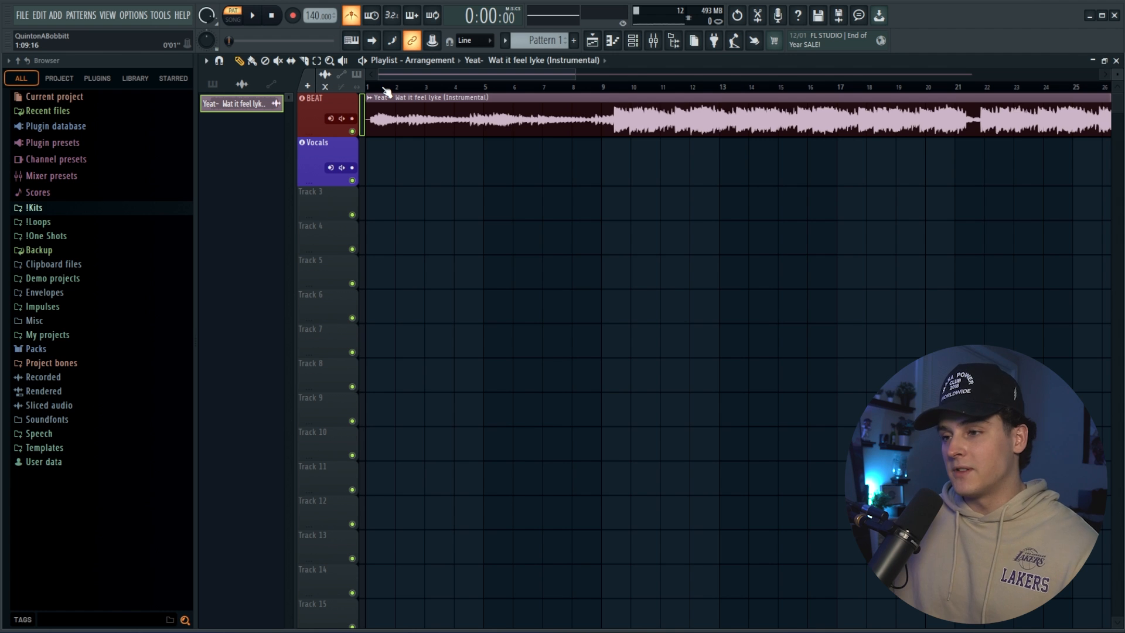
Slip the instrumental's audio inside its clip to cut the leading silence at bar 1, and set the project tempo to 135 BPM.
scroll(386, 91, "up", 8)
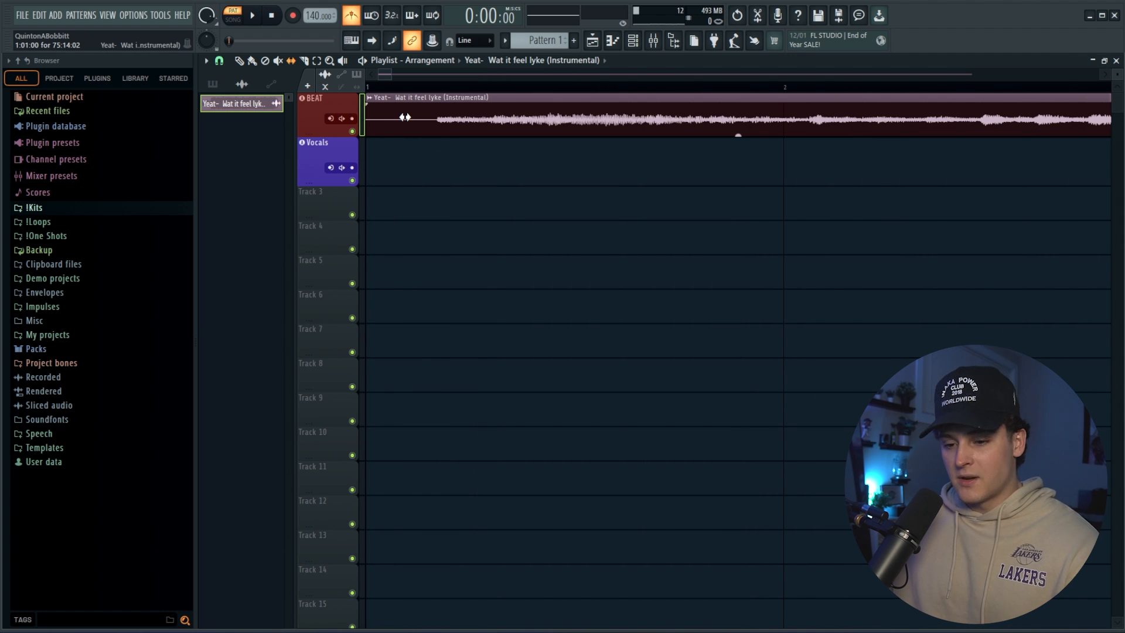
left_click_drag(475, 129, 406, 139)
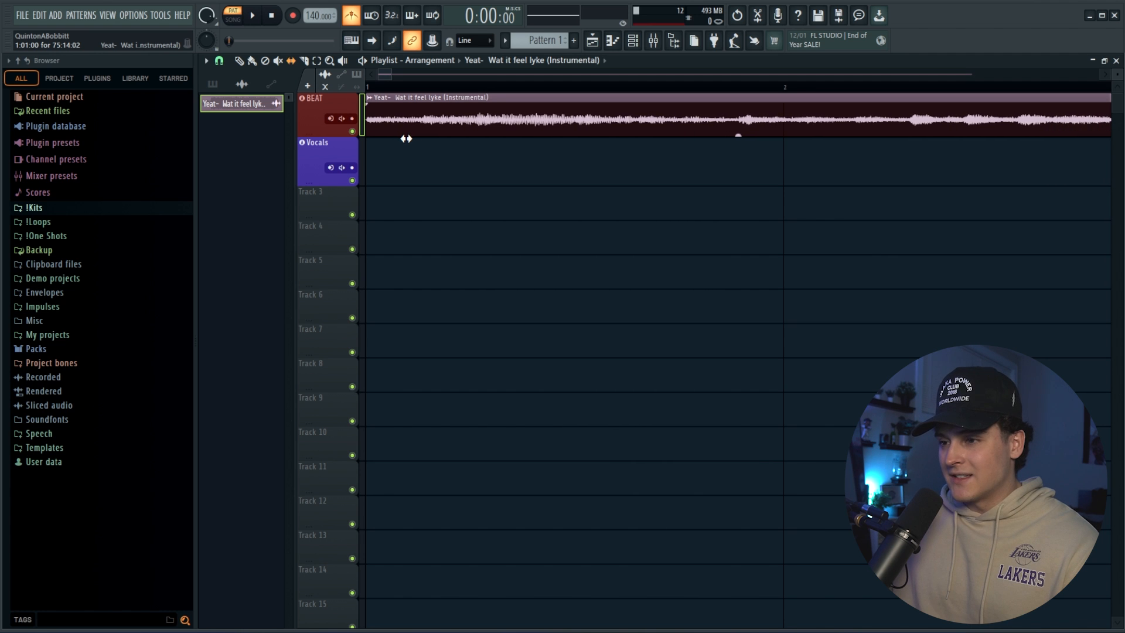
key("p")
scroll(419, 97, "down", 8)
left_click_drag(312, 16, 311, 20)
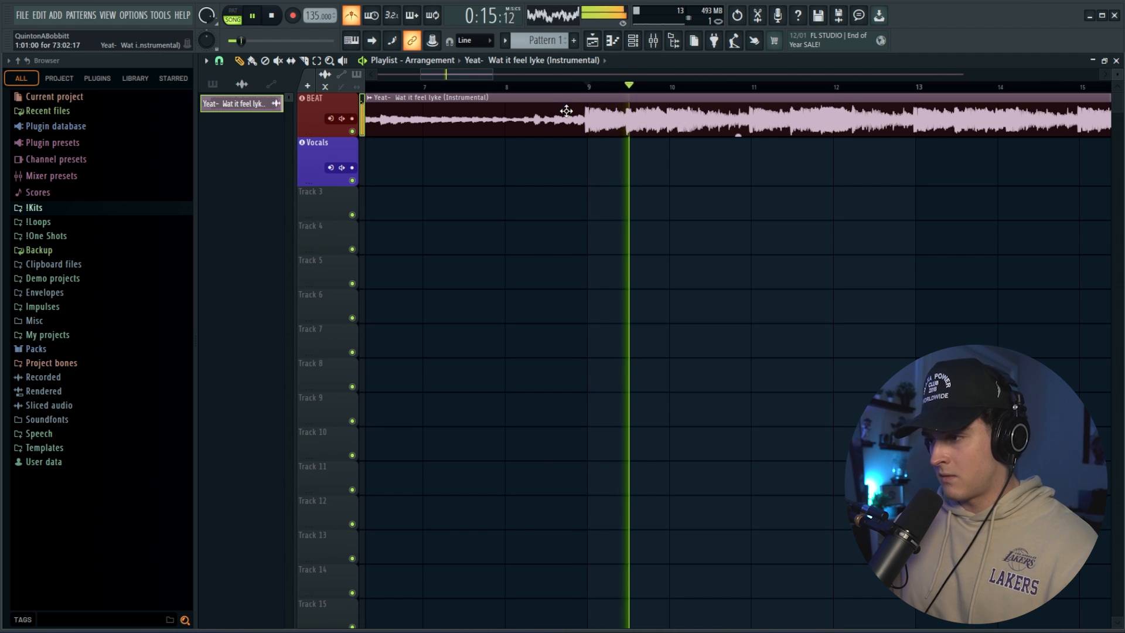
Try a curved fade-in at the start of the instrumental clip and remove it.
scroll(589, 94, "up", 5)
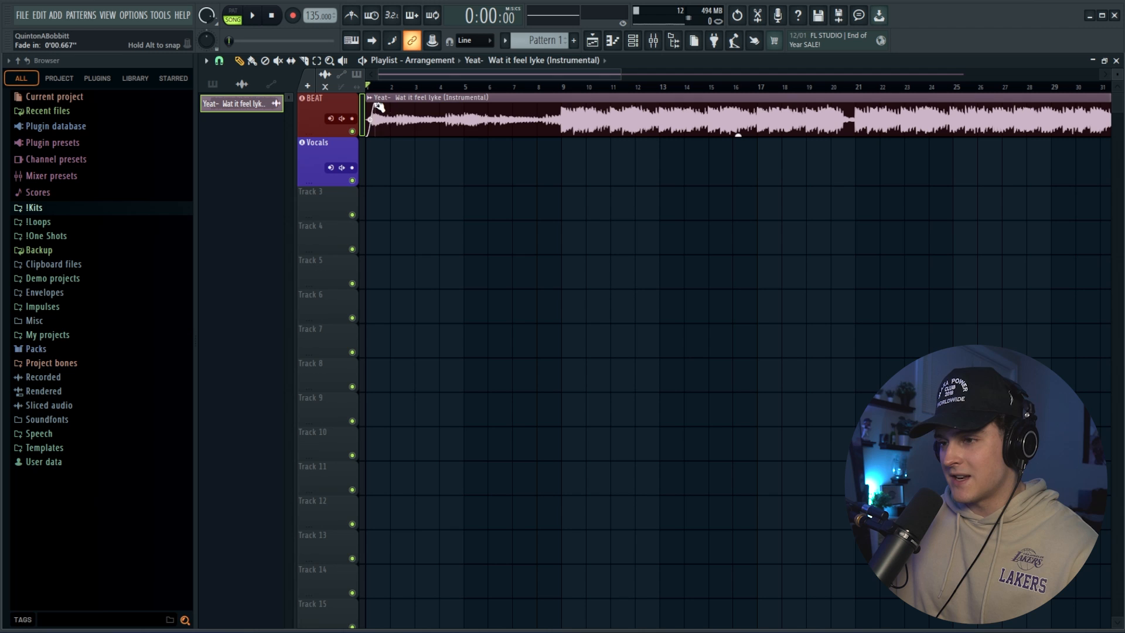
left_click_drag(378, 108, 399, 122)
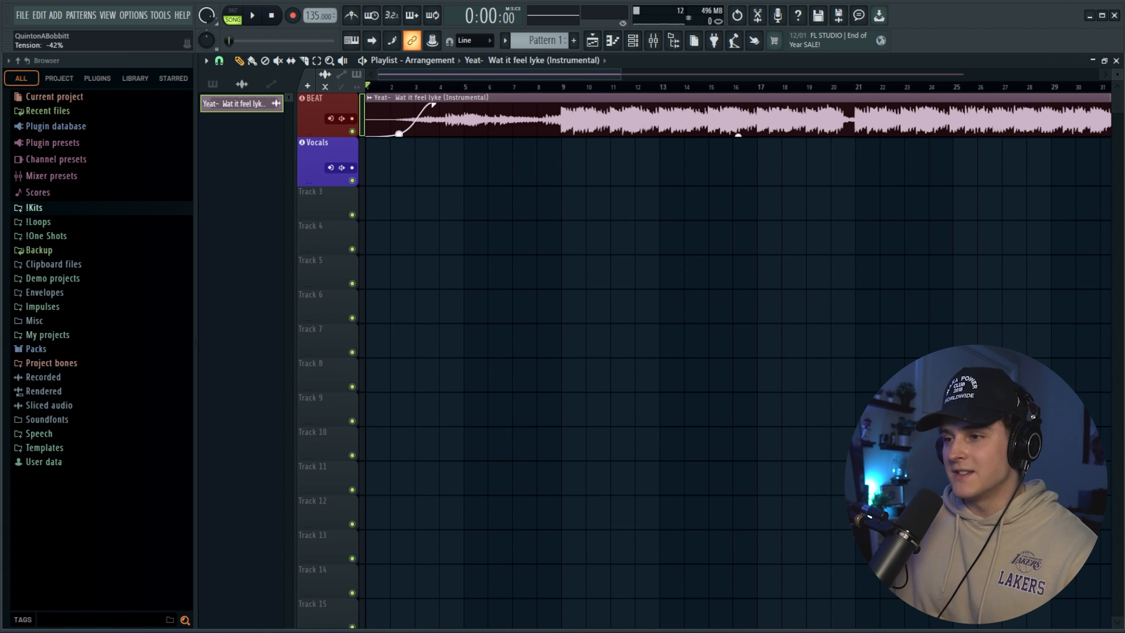
right_click(399, 121)
left_click(449, 194)
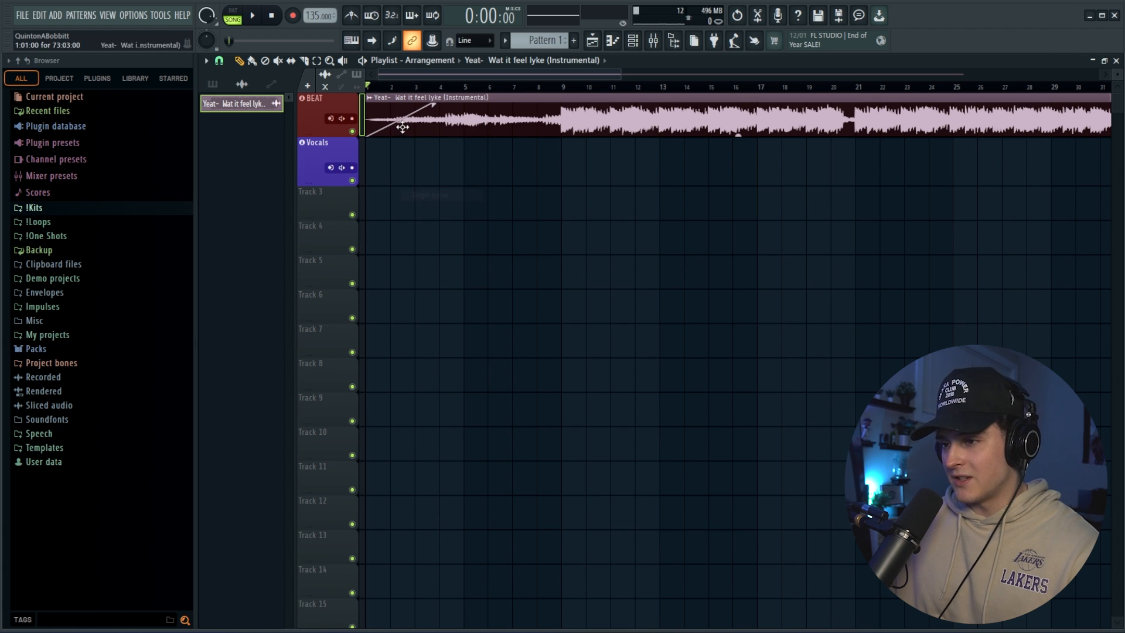
right_click(403, 122)
left_click(428, 179)
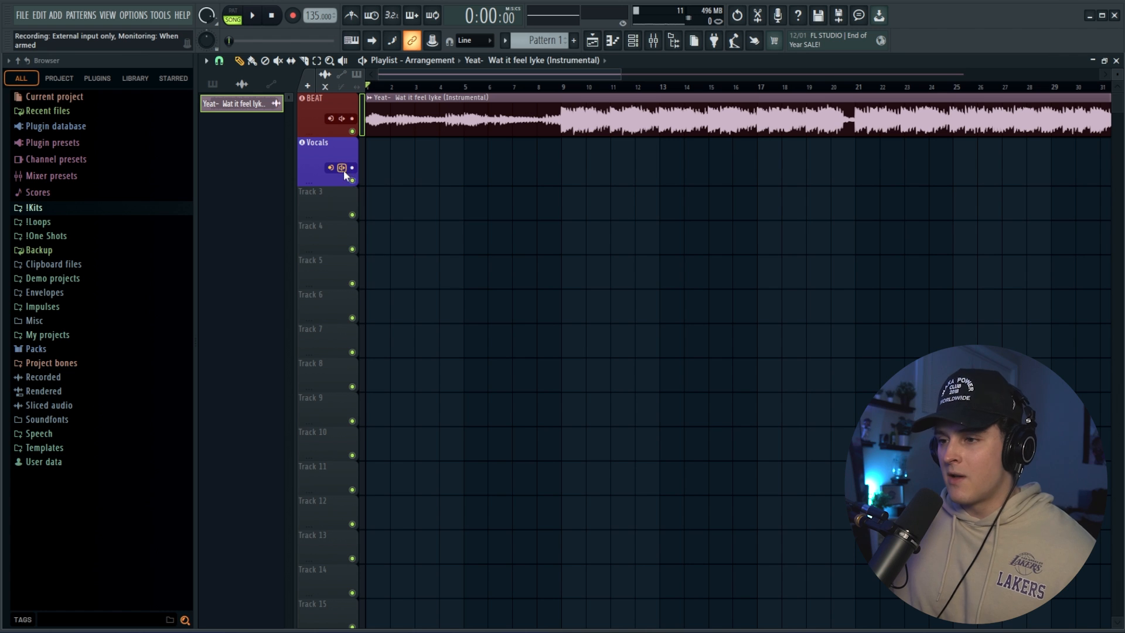
Open the recording and monitoring options of the Vocals playlist track.
right_click(343, 170)
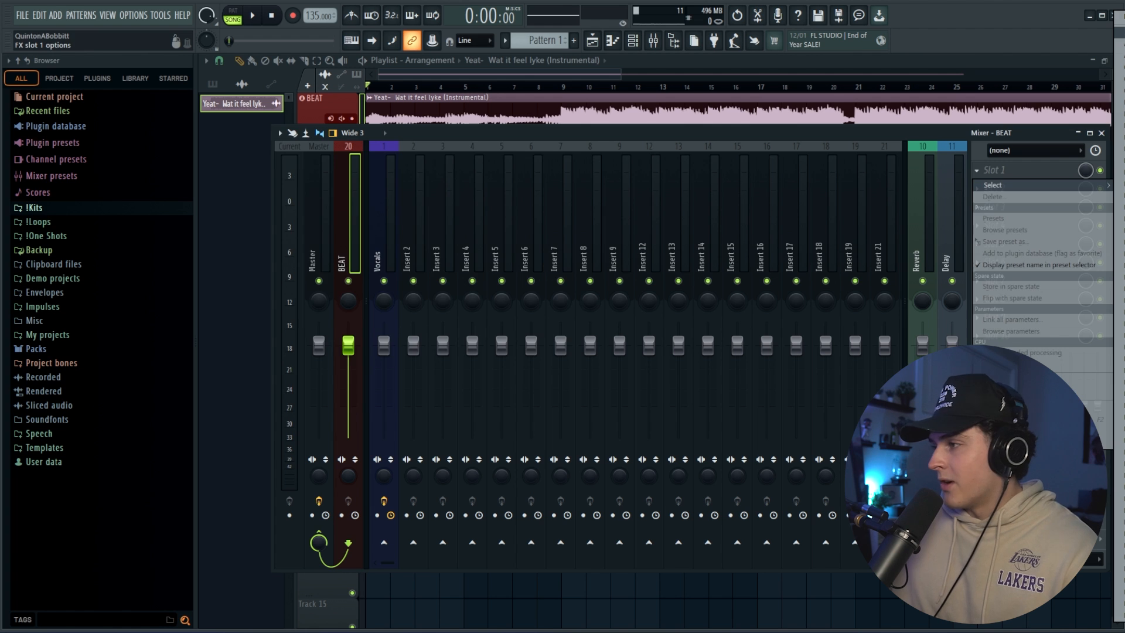
left_click(1120, 33)
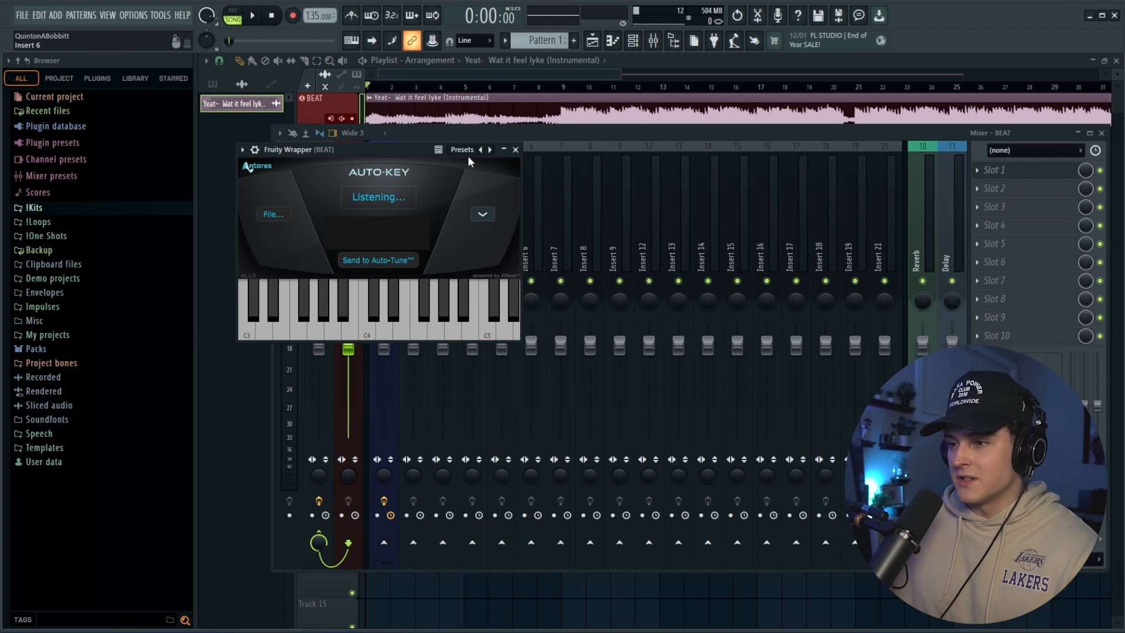
Detect the beat's key with Auto-Key on the BEAT mixer track and open Auto-Tune Pro on the Vocals mixer track.
left_click_drag(364, 149, 538, 149)
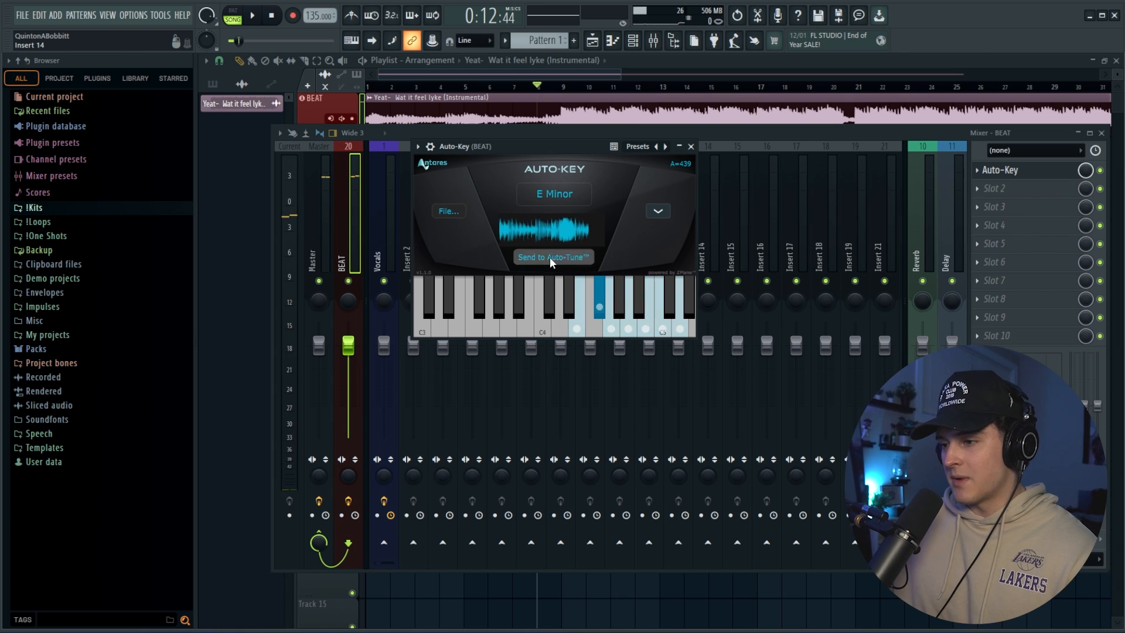
left_click(691, 146)
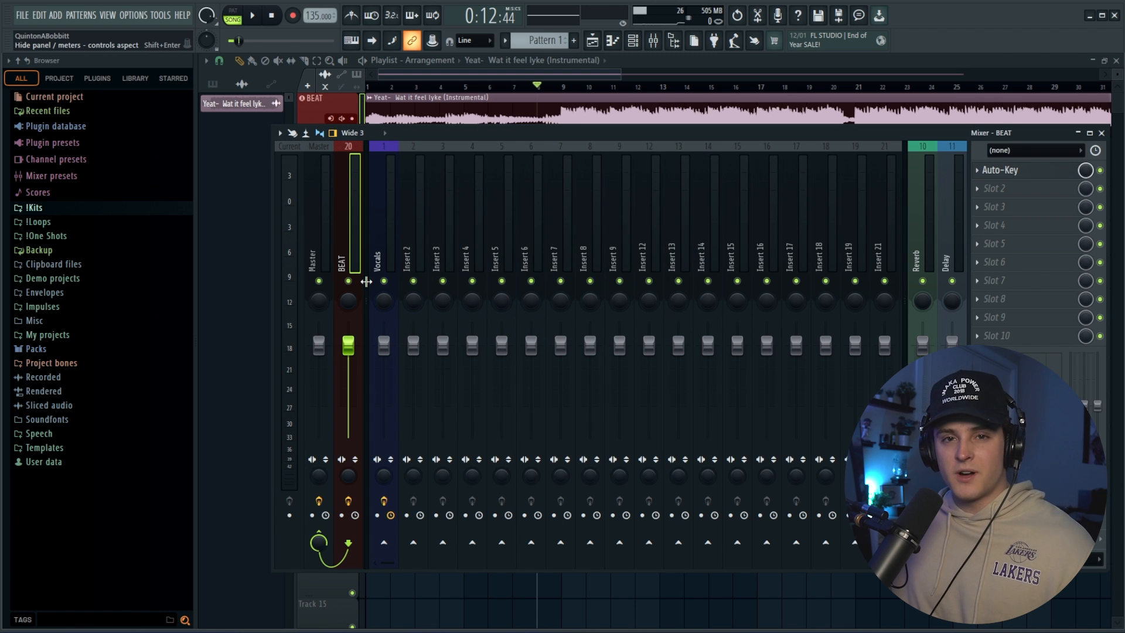
left_click(386, 263)
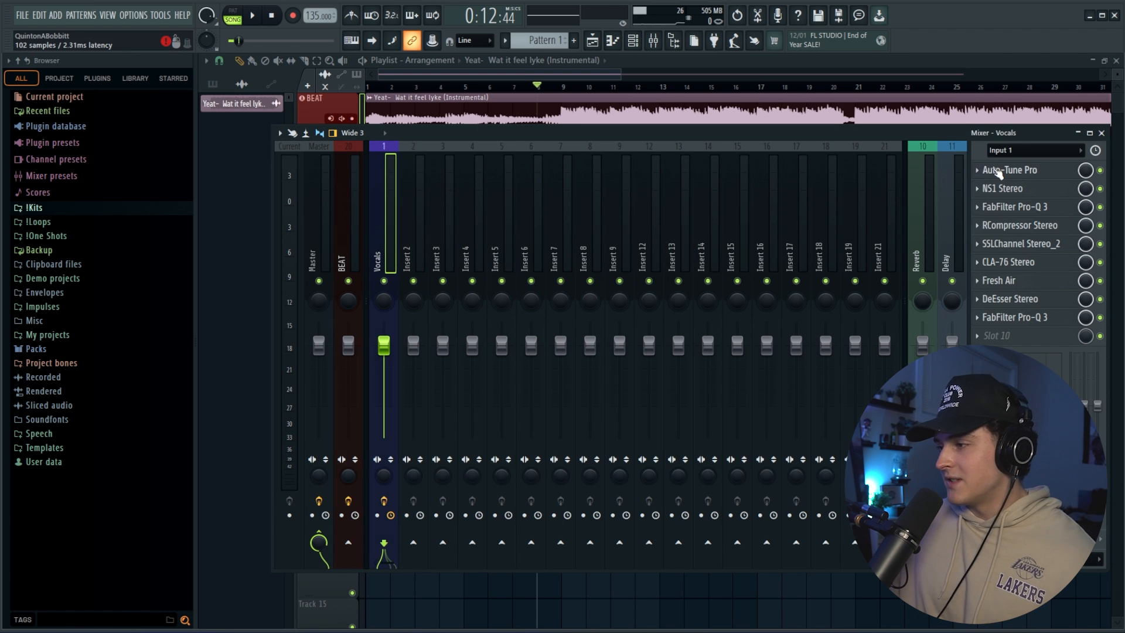
left_click(998, 171)
left_click_drag(704, 149, 543, 136)
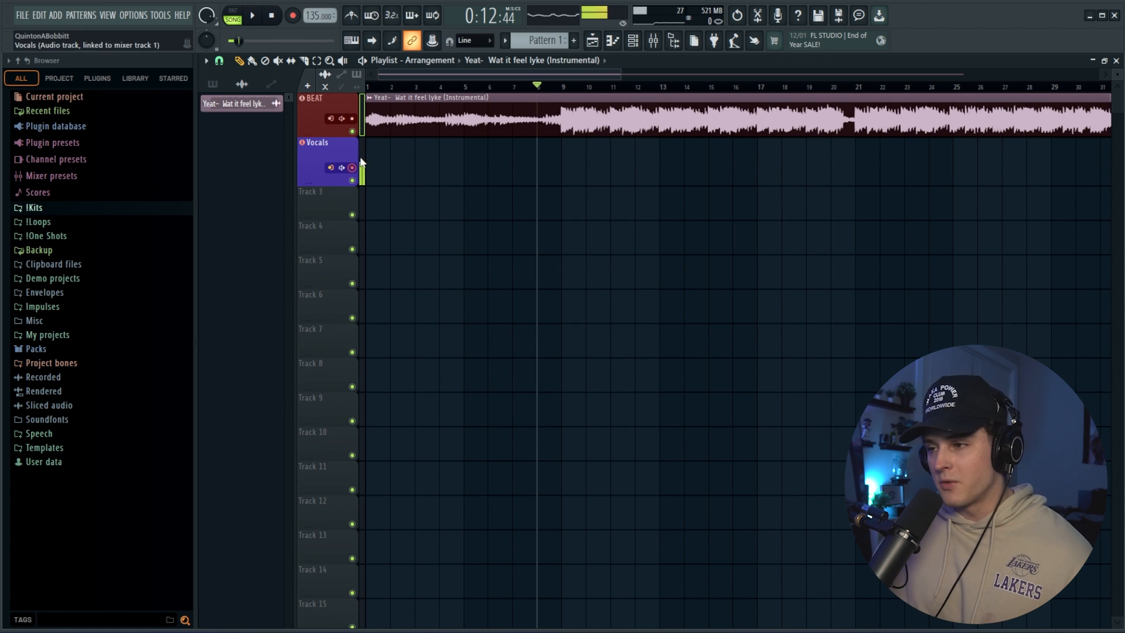
Review the H-Delay Stereo settings on the Delay mixer track and close the plugin.
key("F9")
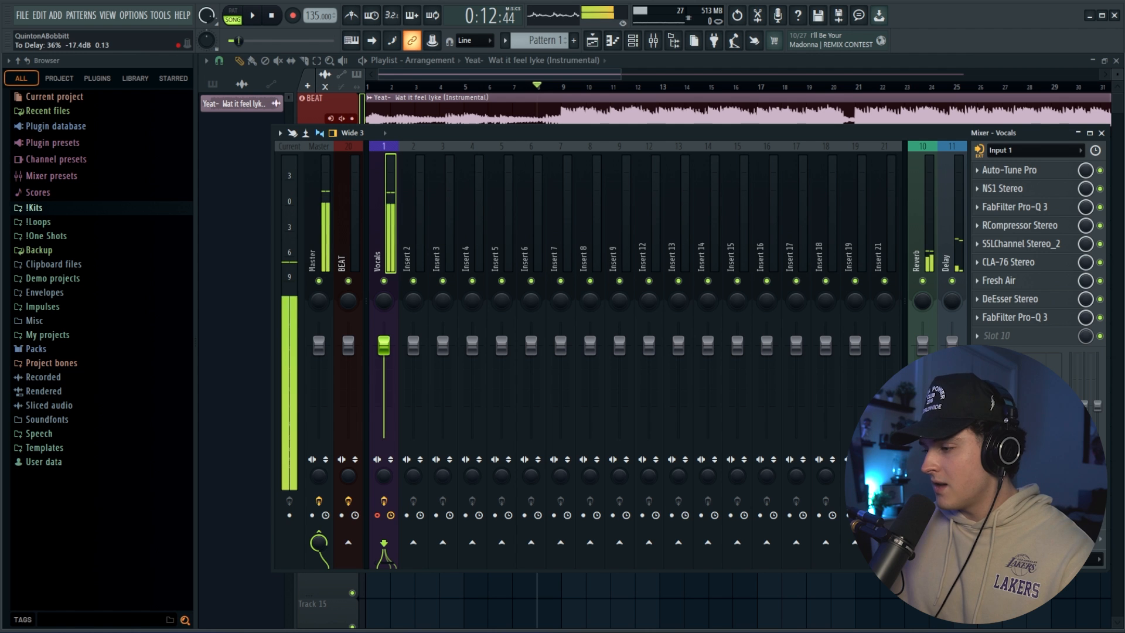
left_click(953, 236)
left_click(1020, 176)
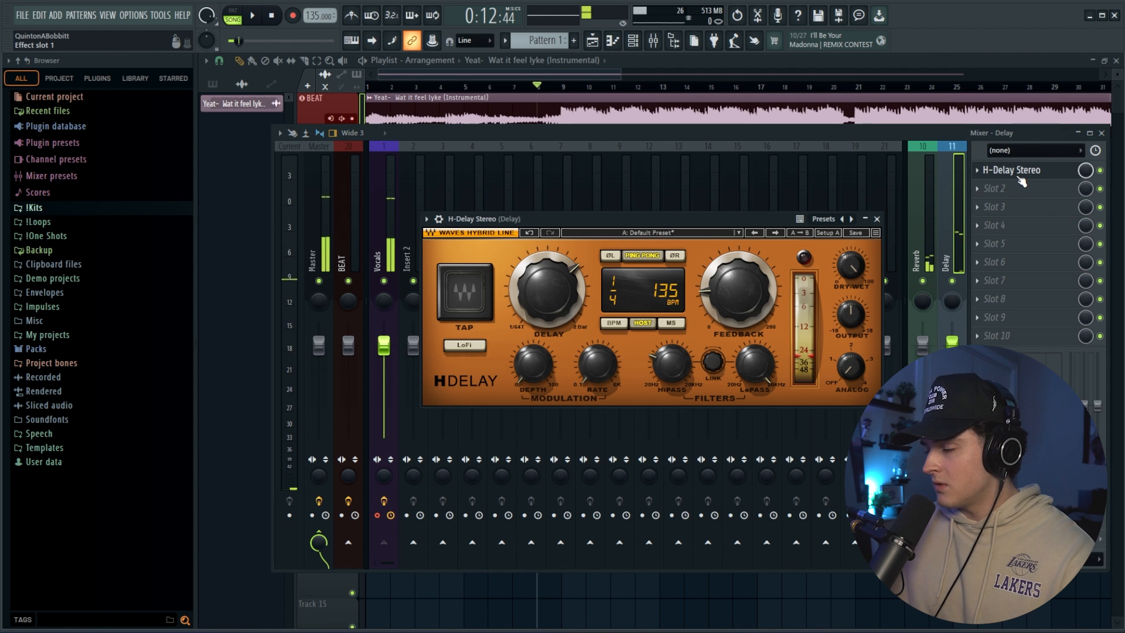
left_click(1020, 172)
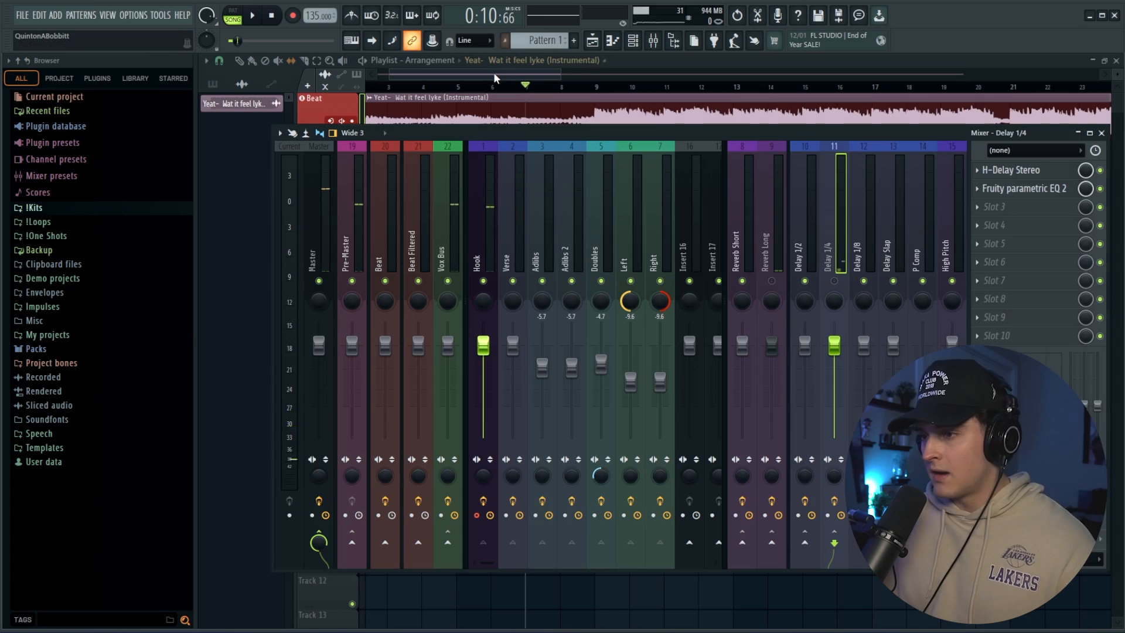
left_click(495, 74)
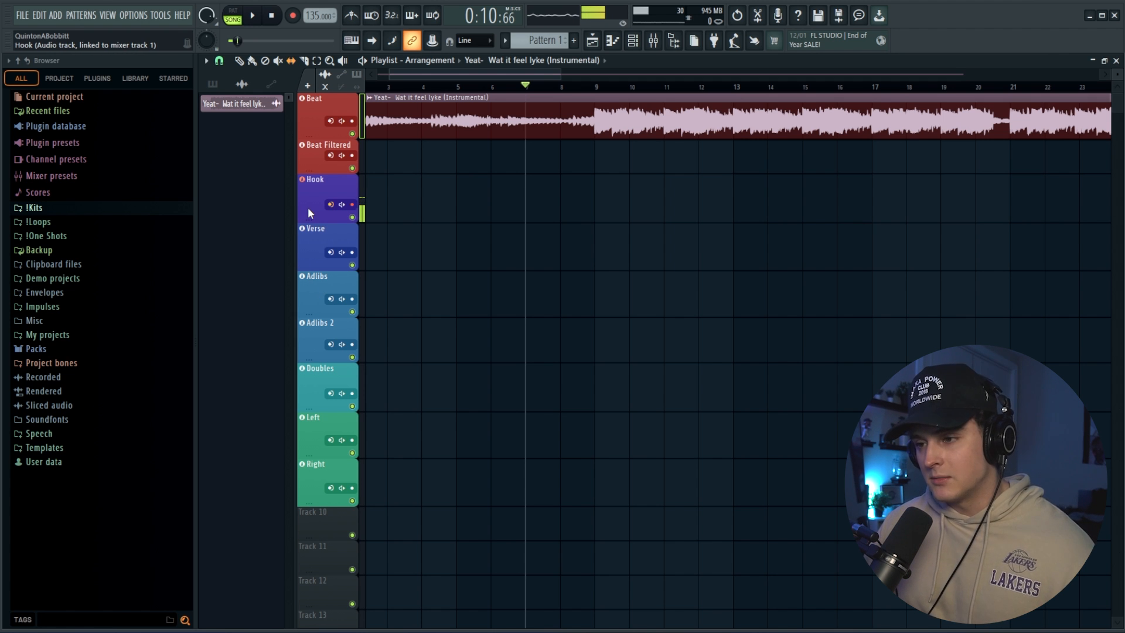
Copy the Hook mixer track's state, including its effect chain, onto mixer track 3.
key("F9")
right_click(495, 144)
mouse_move(546, 221)
left_click_drag(674, 232, 549, 253)
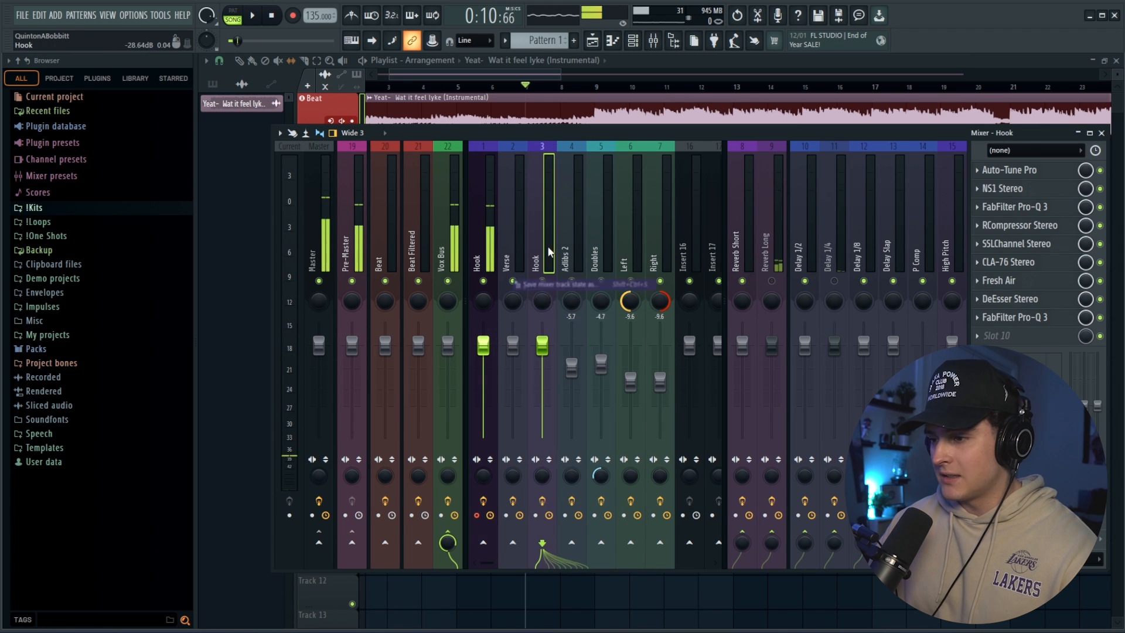
Rename the copied Hook track on mixer track 3 as Adlibs and recolour it purple.
double_click(549, 252)
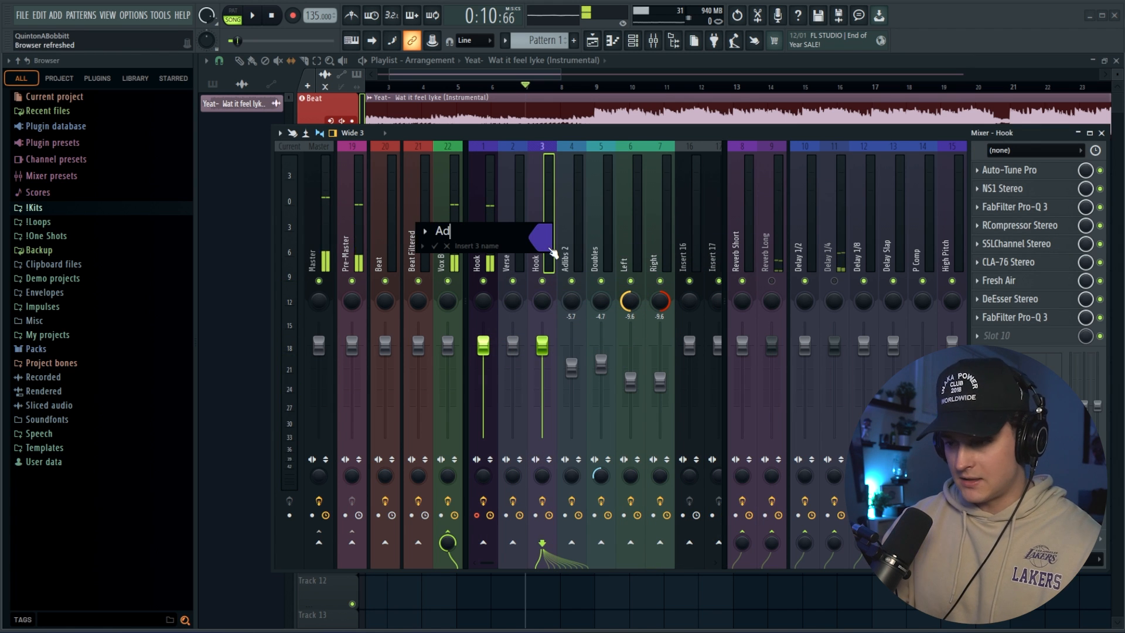
key("Return")
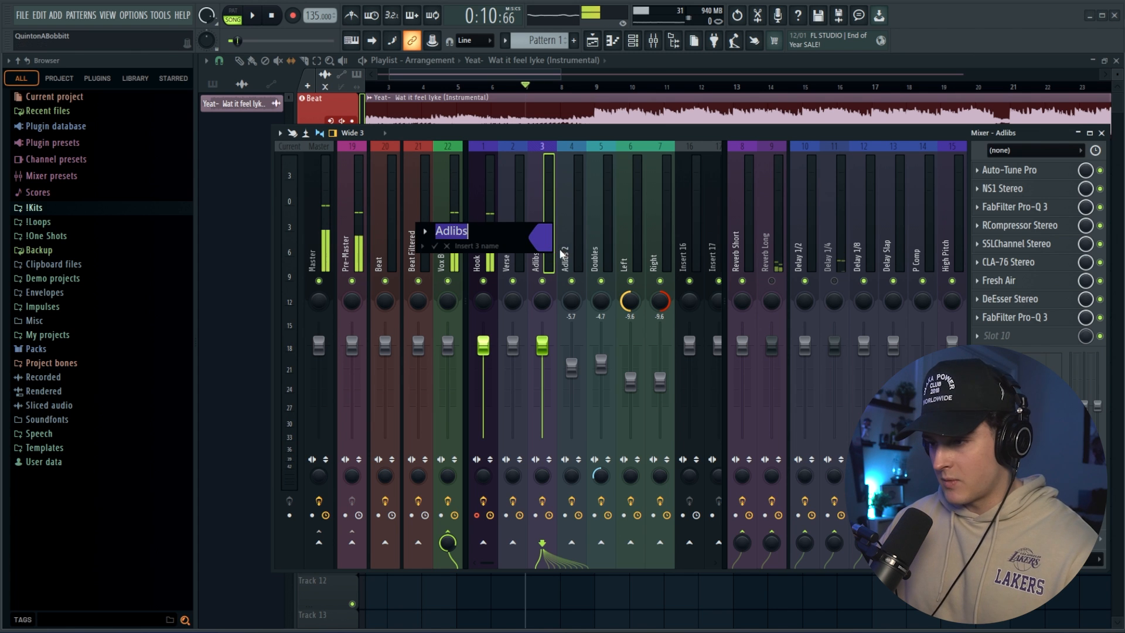
left_click(548, 242)
left_click(743, 535)
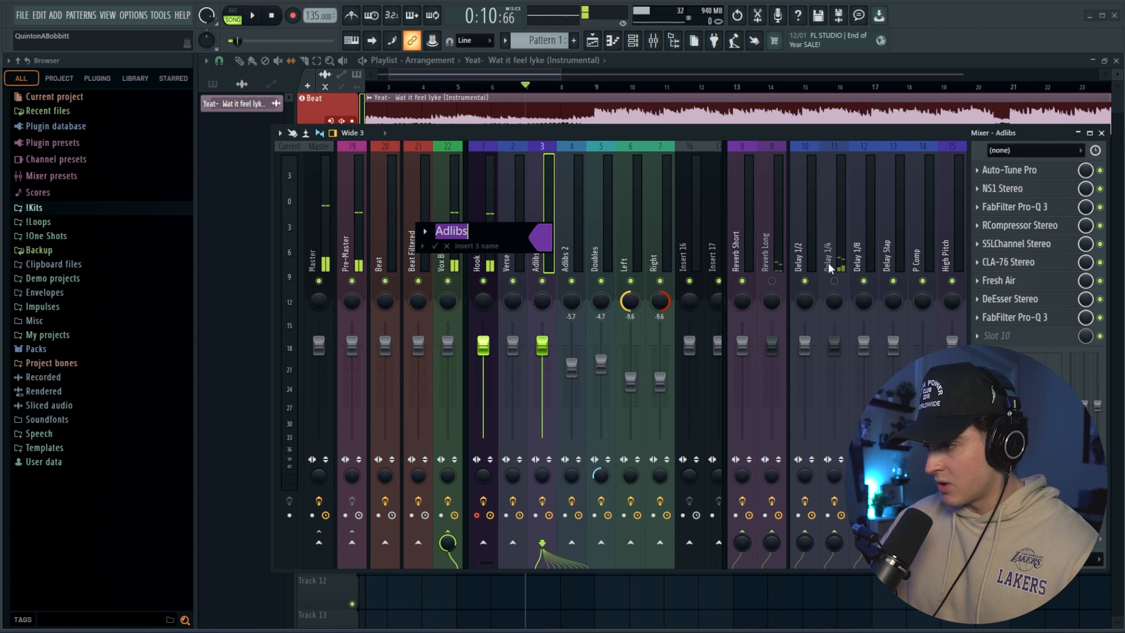
left_click(435, 246)
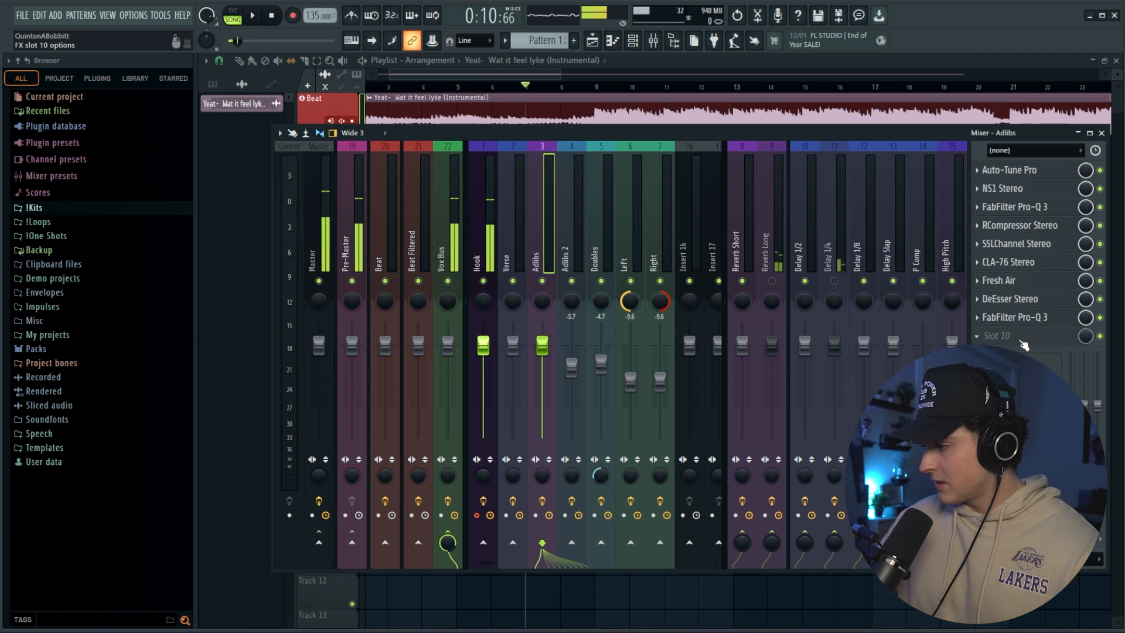
Replace the FabFilter Pro-Q 3 in slot 9 of the Adlibs mixer track with Vintage Chorus.
left_click(1021, 343)
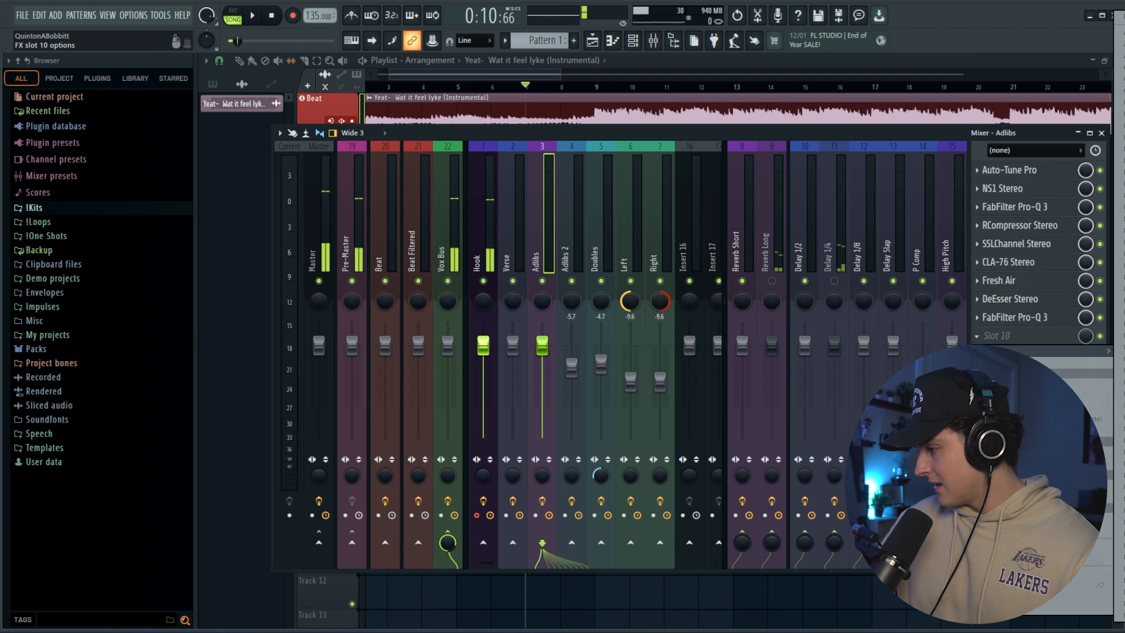
left_click(1120, 527)
left_click(978, 318)
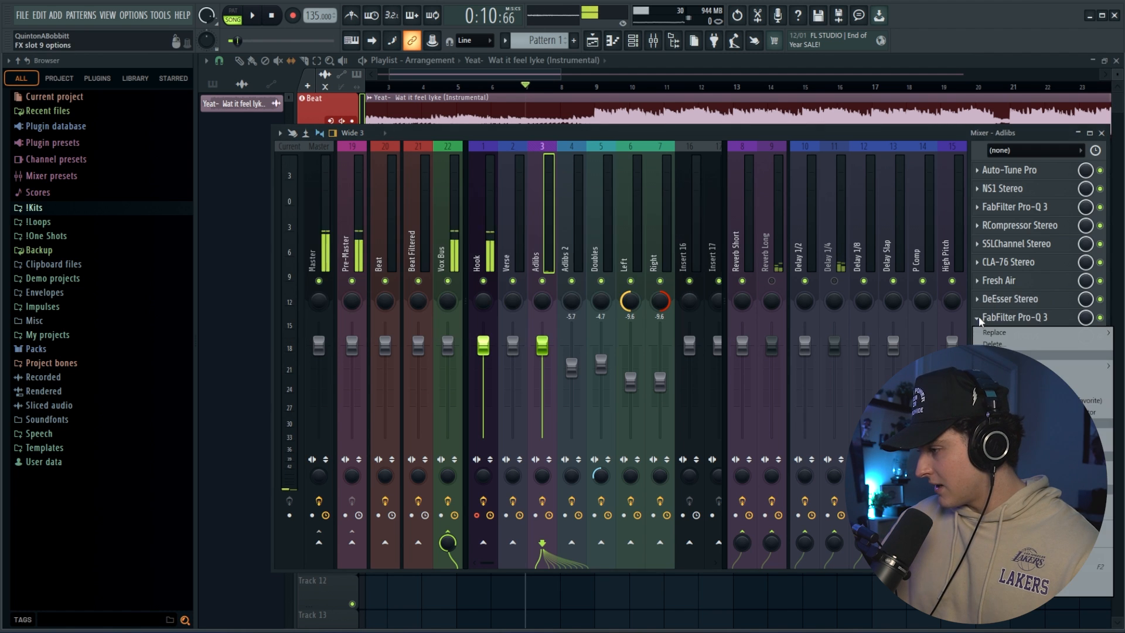
left_click(996, 344)
Add Fruity Stereo Shaper in slot 10 of the Adlibs mixer track.
left_click(978, 336)
mouse_move(996, 351)
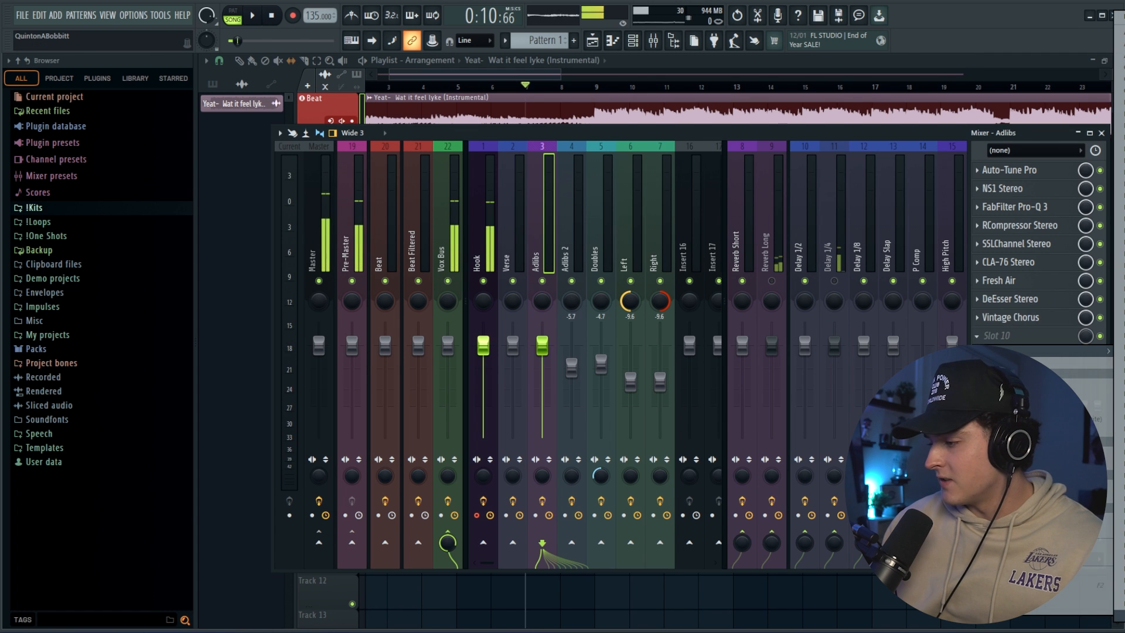
left_click(1120, 328)
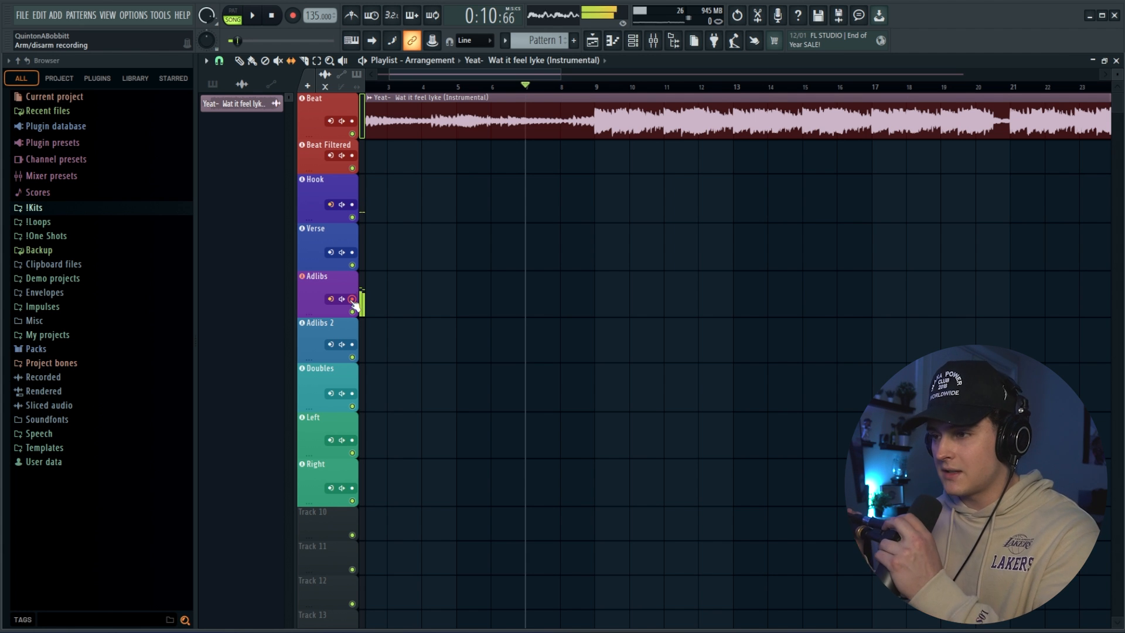
Turn up the send from the Adlibs mixer track to the Delay 1/4 track.
left_click(654, 42)
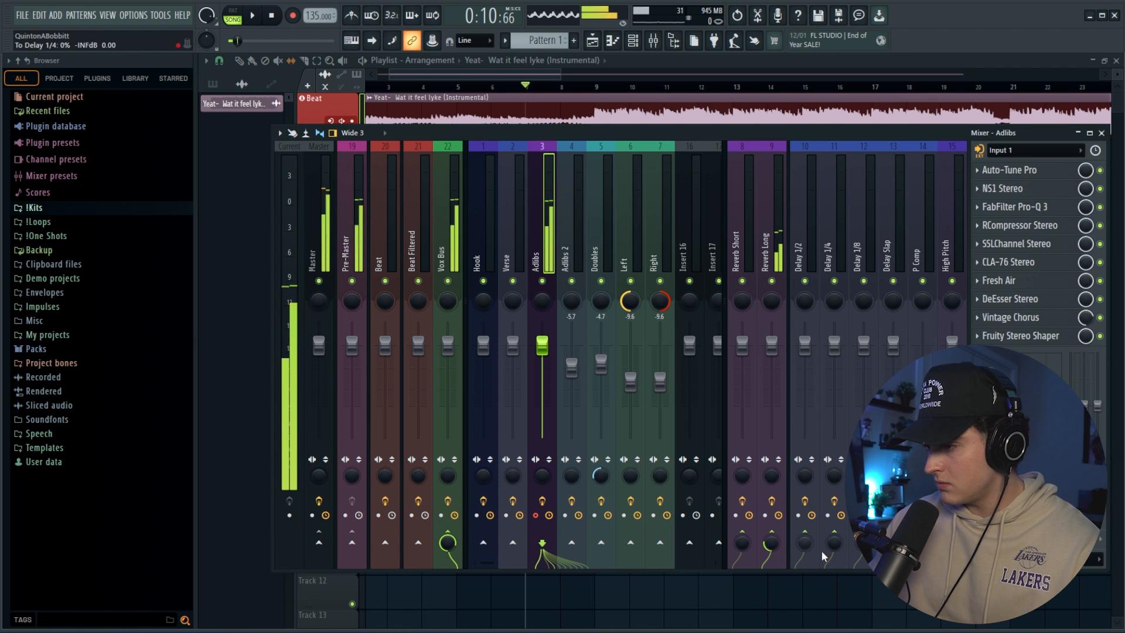
left_click_drag(837, 554, 837, 537)
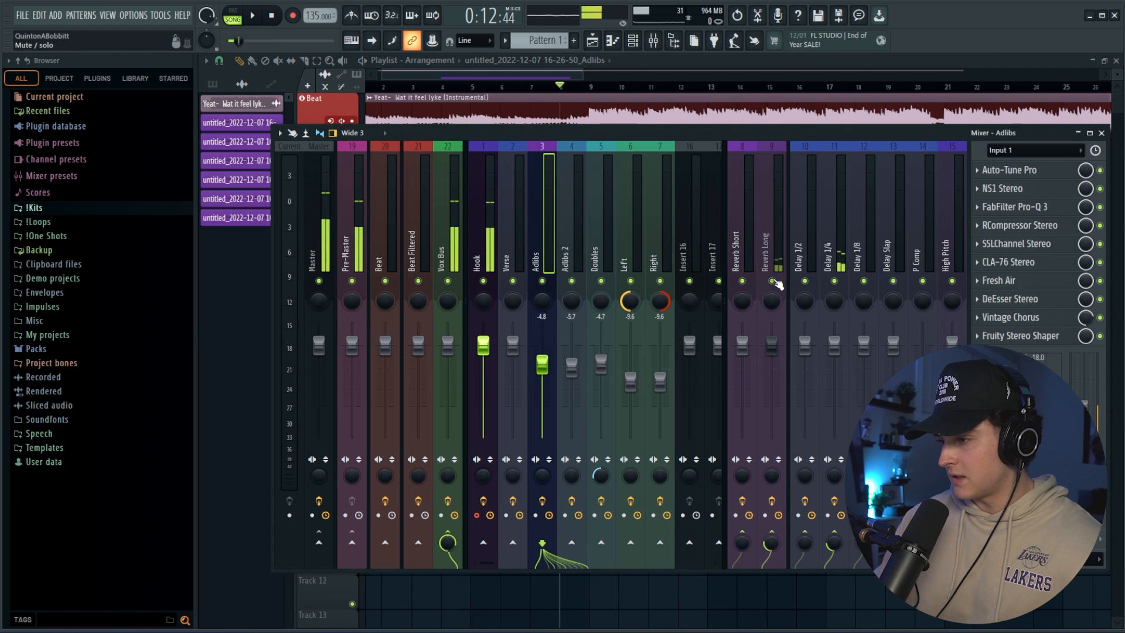
Play the recorded adlibs with the beat and lower the Adlibs mixer fader to -9.1 dB.
key("F9")
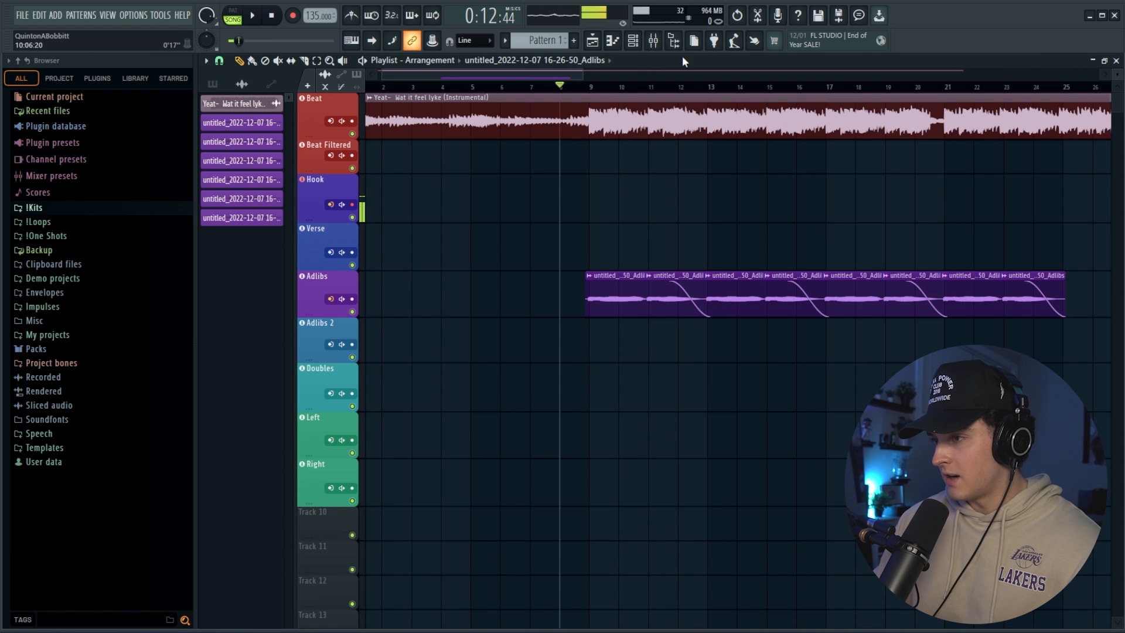
left_click(655, 41)
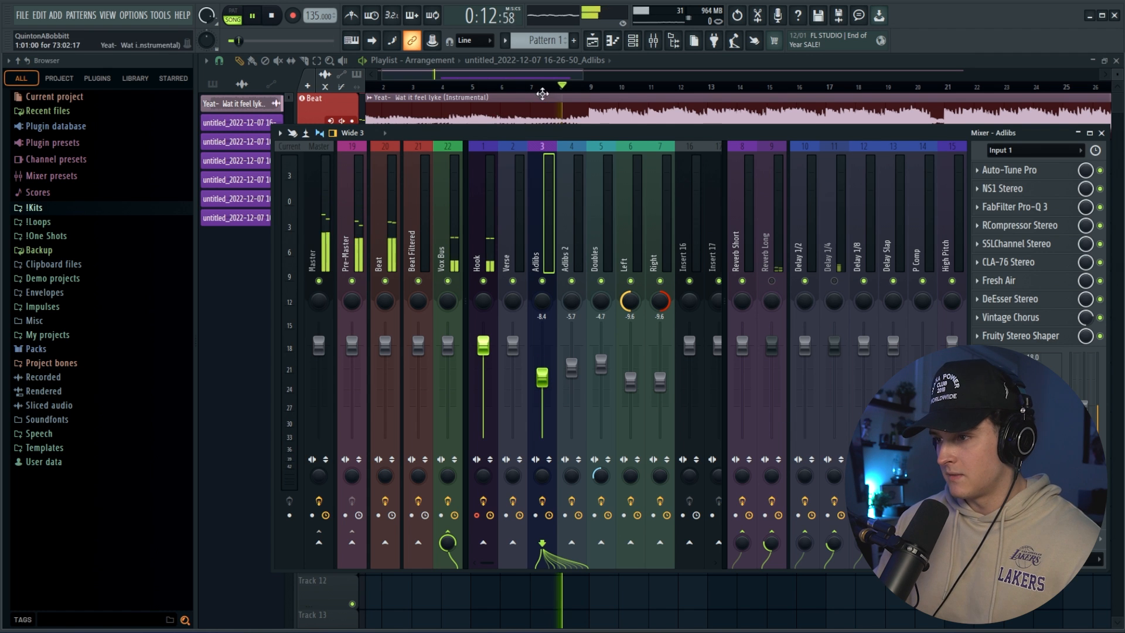
key("F9")
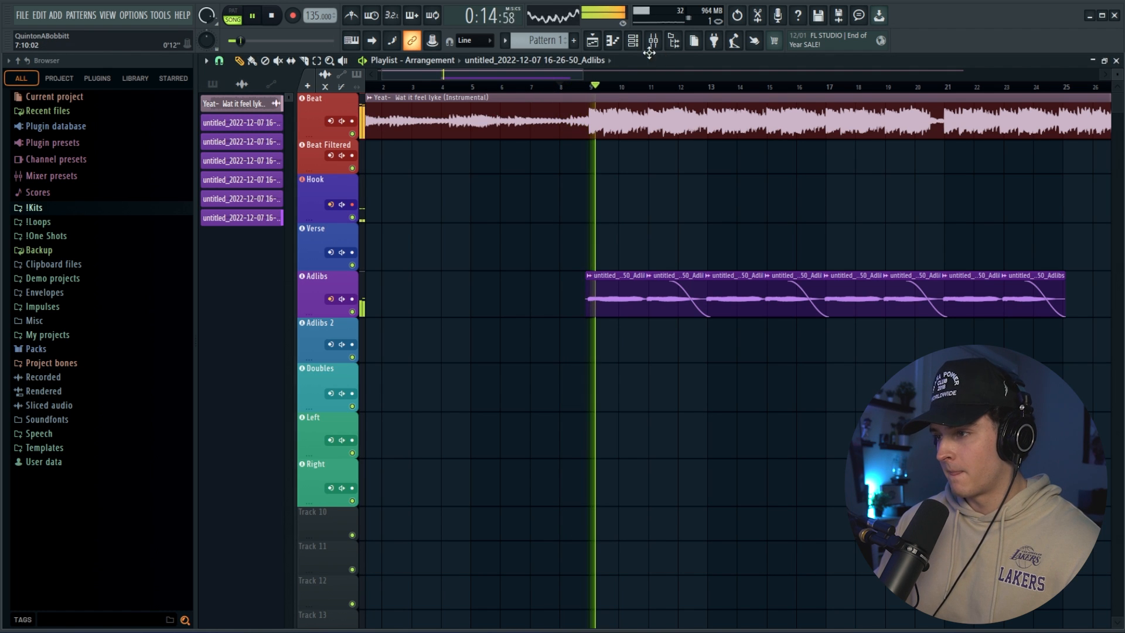
key("F9")
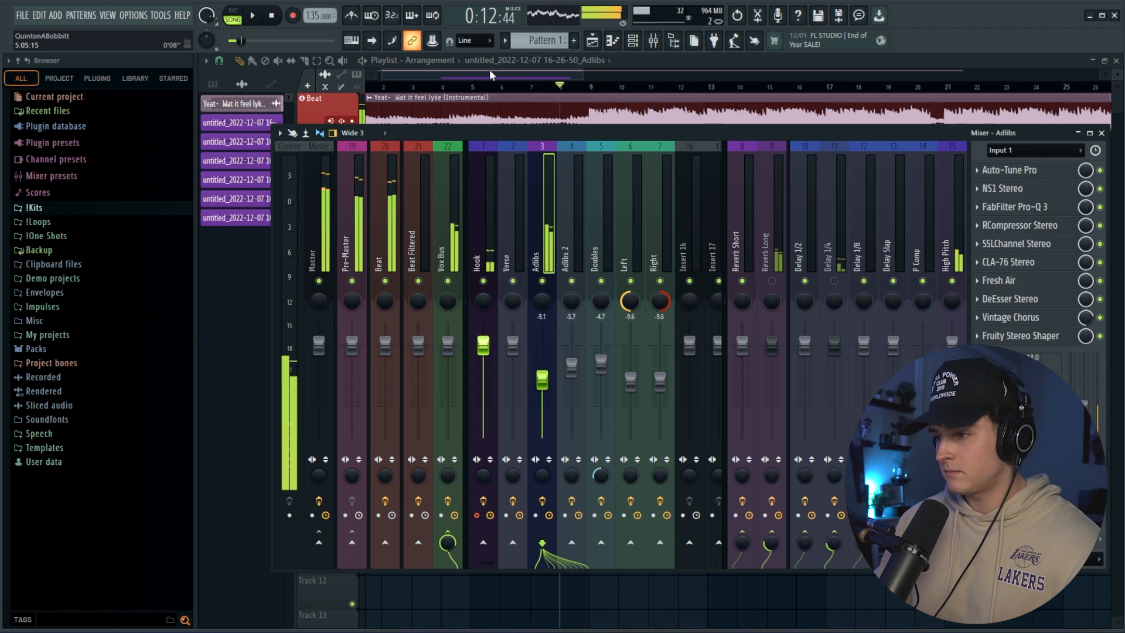
Record a vocal take on the Hook playlist track over the beat, starting shortly before bar 9.
key("F9")
key("space")
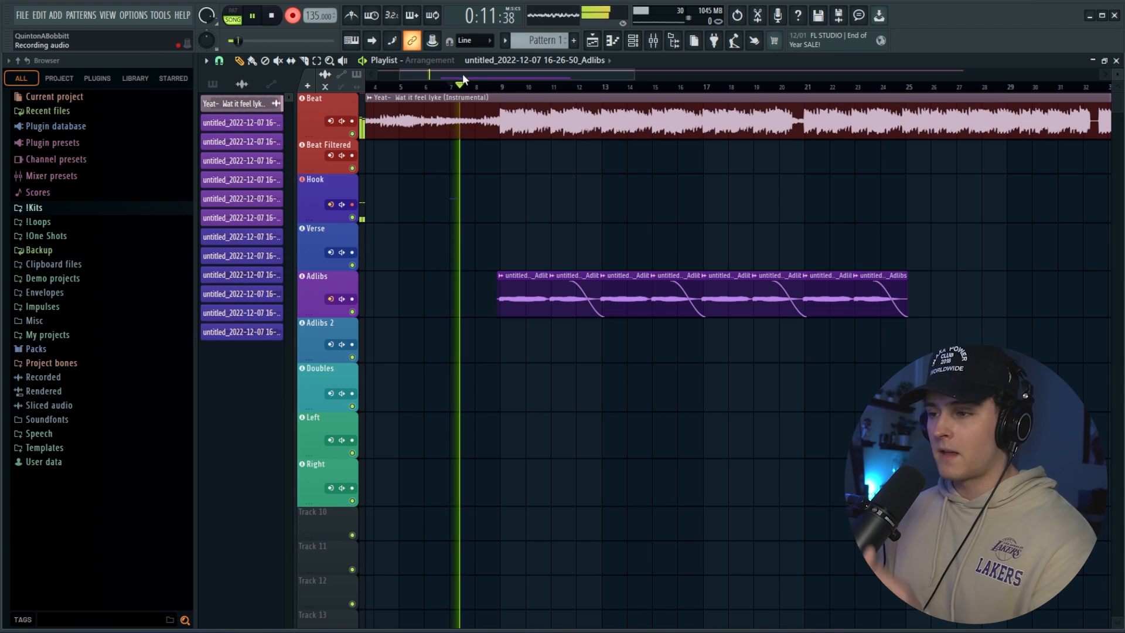
scroll(469, 78, "up", 2)
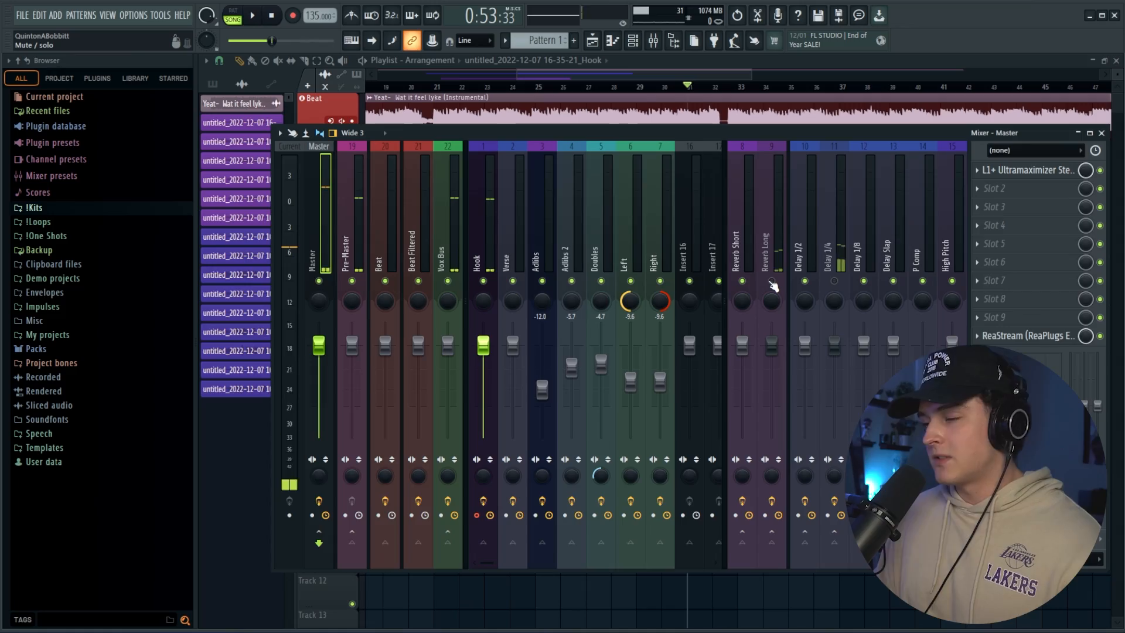
Record a second Hook take from about bar 31 and trim its start to where the first take ends.
key("F9")
key("space")
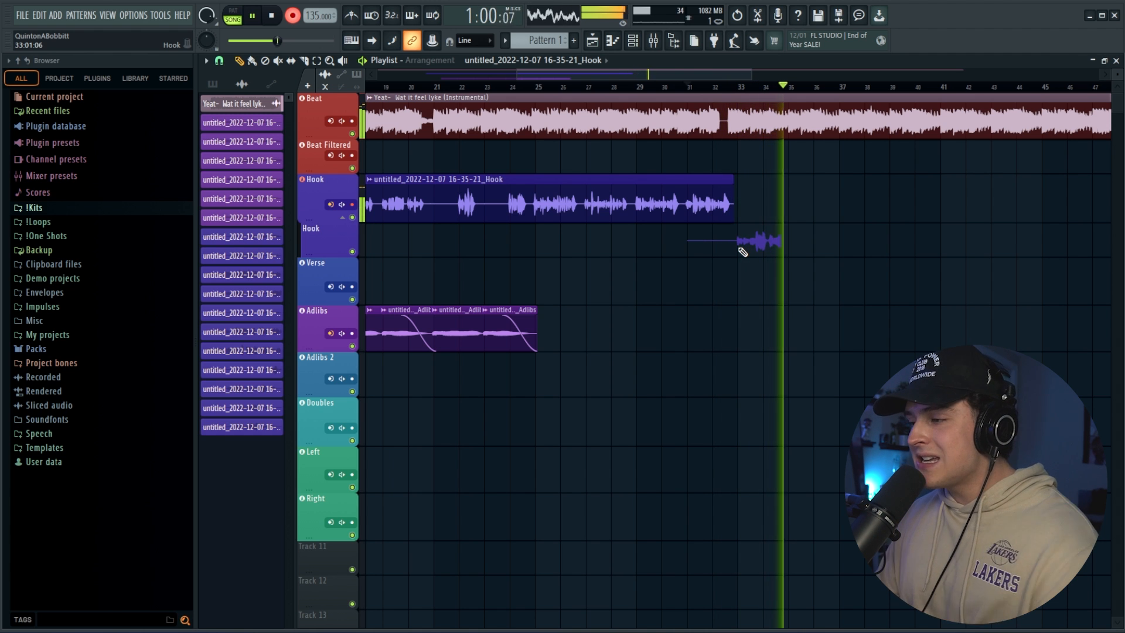
key("space")
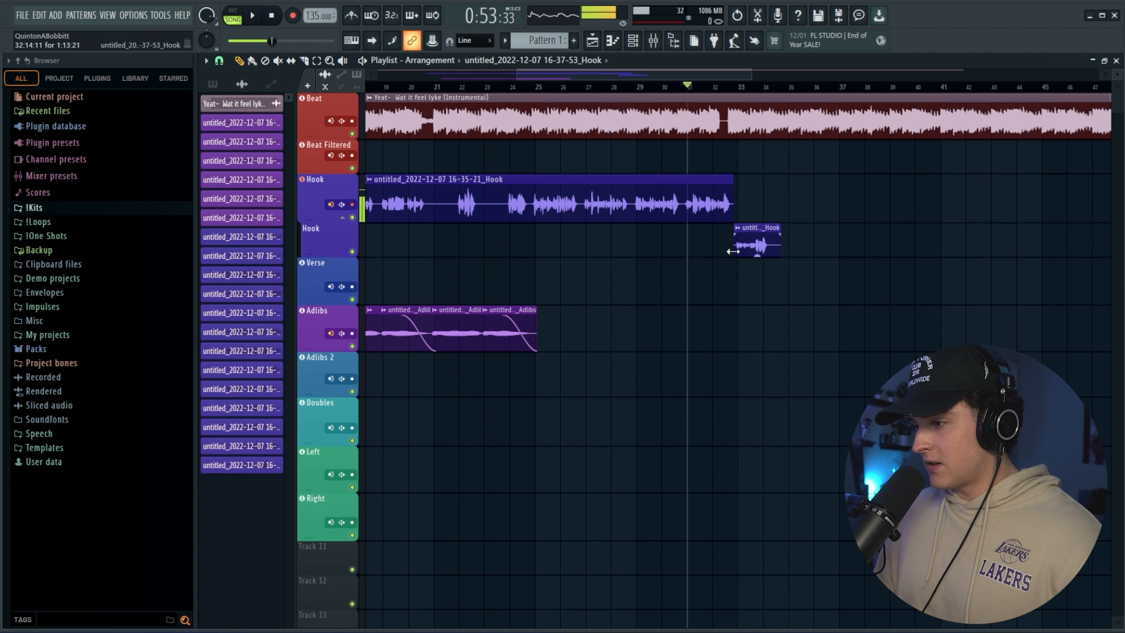
Place the second Hook take on the main Hook track directly after the first take and set the playhead just before bar 32.
scroll(749, 91, "up", 5)
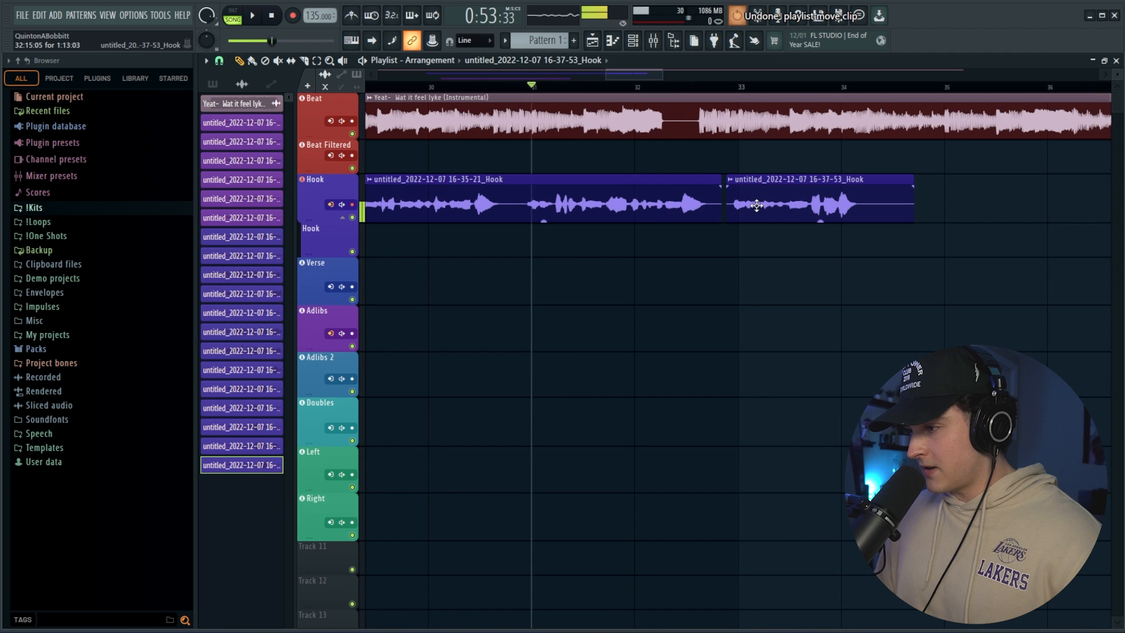
scroll(760, 88, "down", 2)
left_click(678, 88)
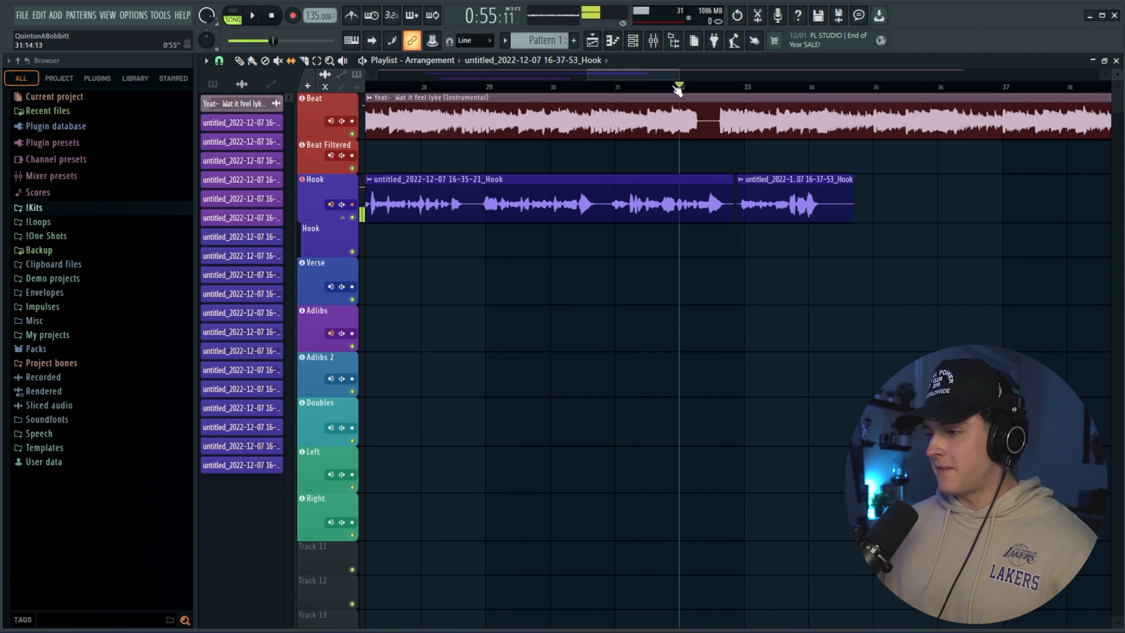
Try overlapping the second Hook take with the end of the first to crossfade them, and undo the move and fades.
scroll(761, 97, "up", 4)
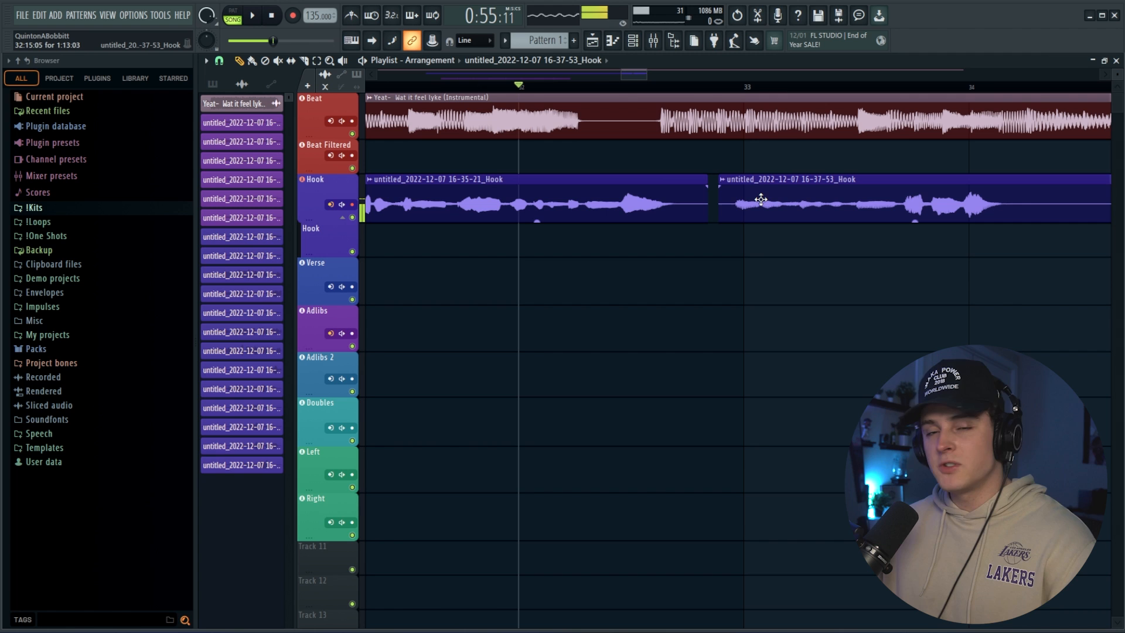
left_click_drag(790, 200, 759, 200)
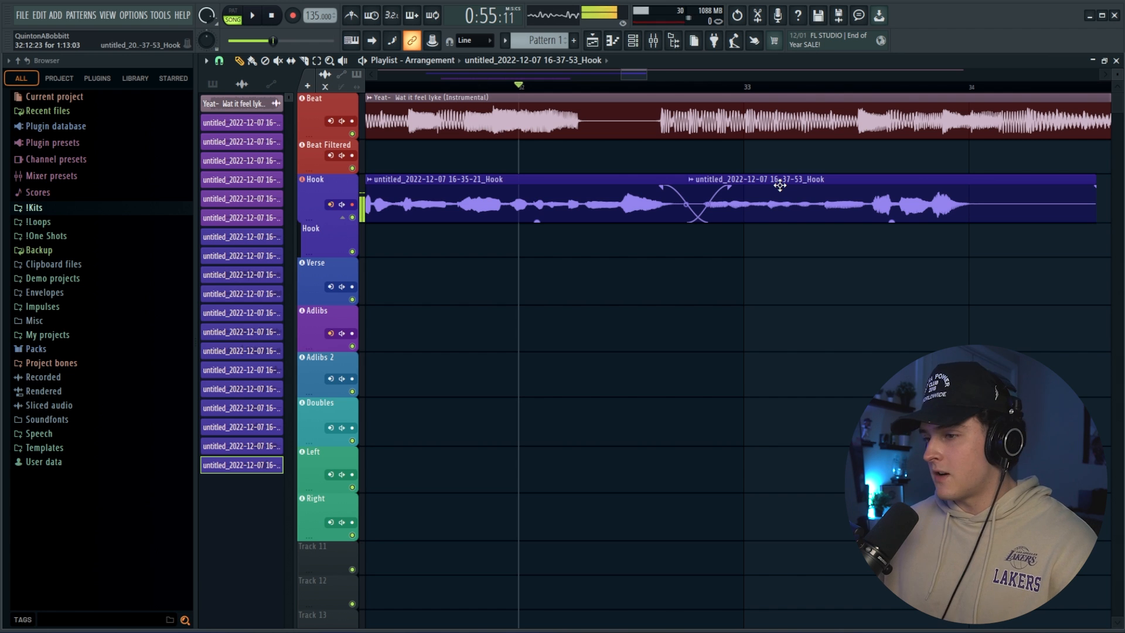
key("ctrl+z")
key("ctrl+z")
key("ctrl+z")
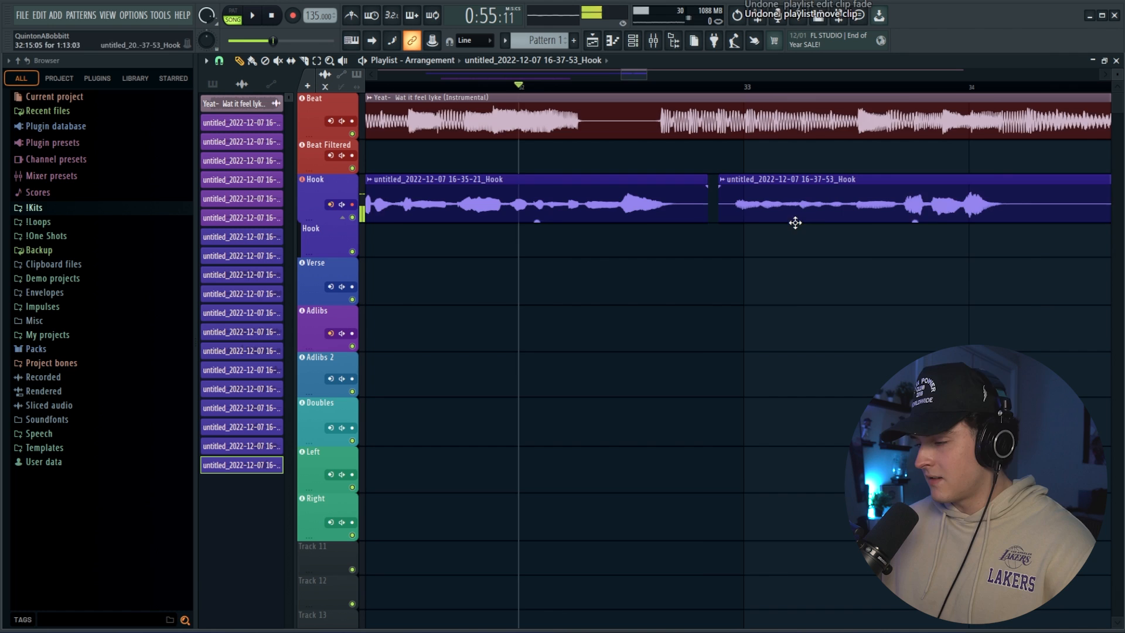
Trim the end of the second Hook take and give its start a short fade-in.
scroll(700, 193, "down", 2)
left_click_drag(993, 182, 920, 194)
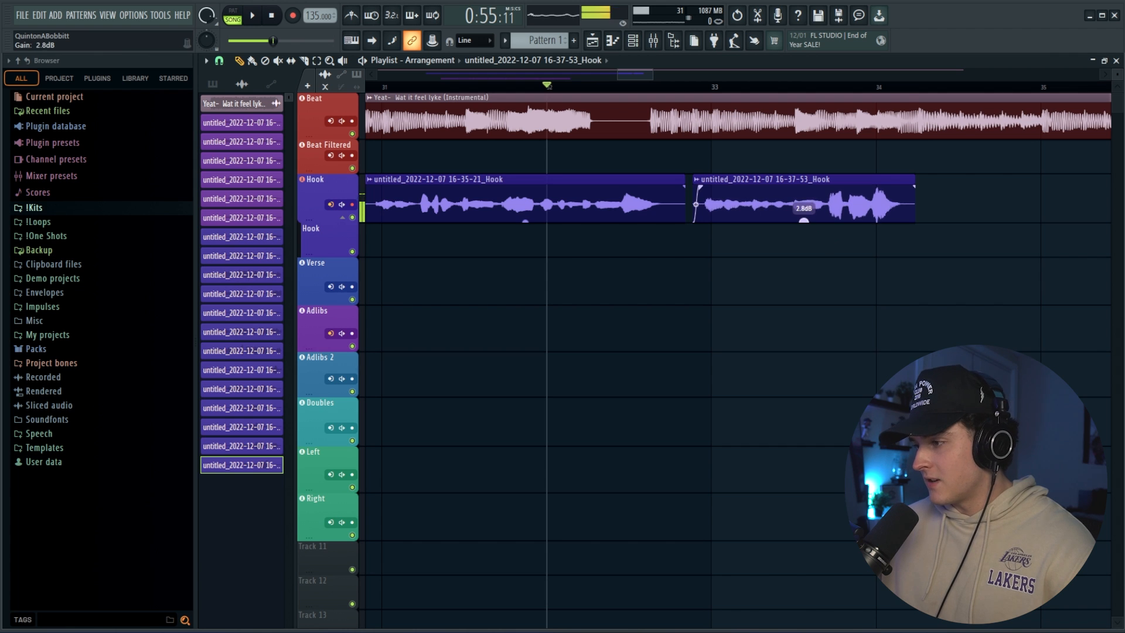
Raise the clip gain of the second Hook take strongly and play it back with the beat.
left_click_drag(804, 221, 805, 193)
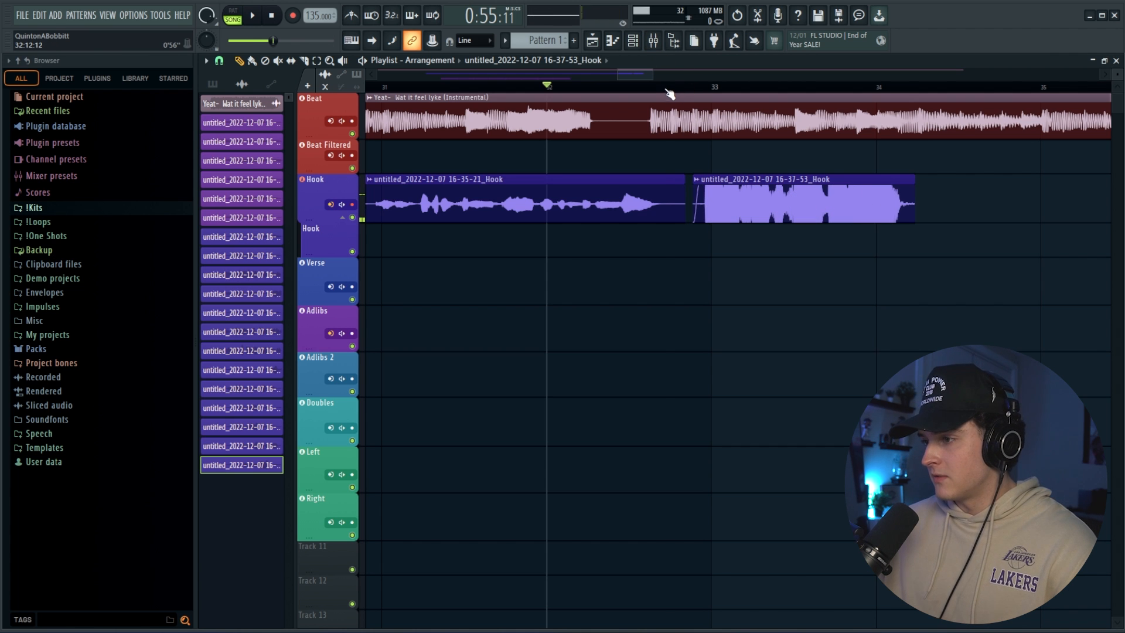
key("space")
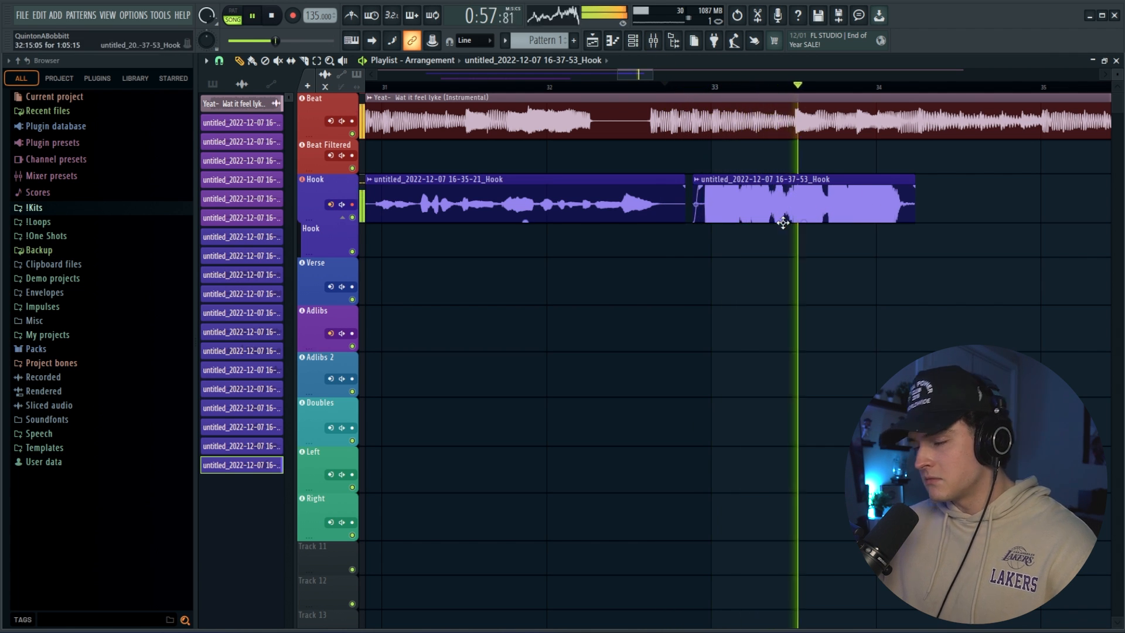